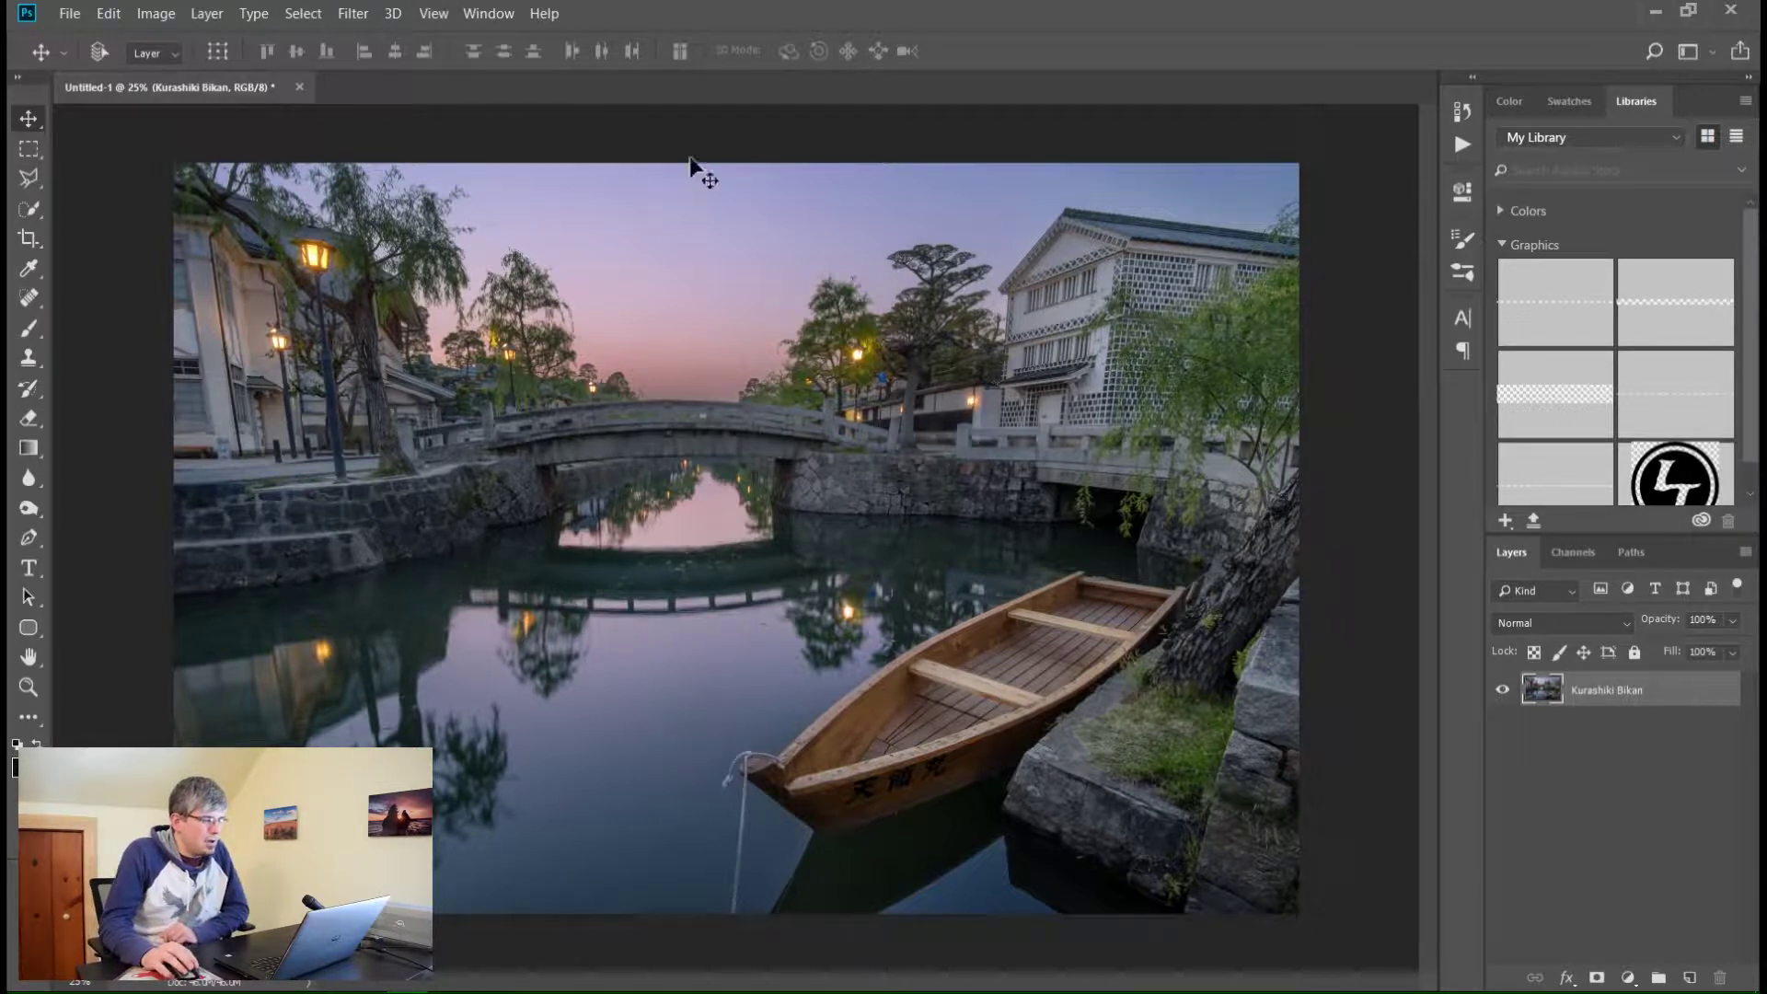
# Open Lens Correction's Custom settings and set Vertical Perspective to +30 on the canal photo.
pyautogui.click(367, 12)
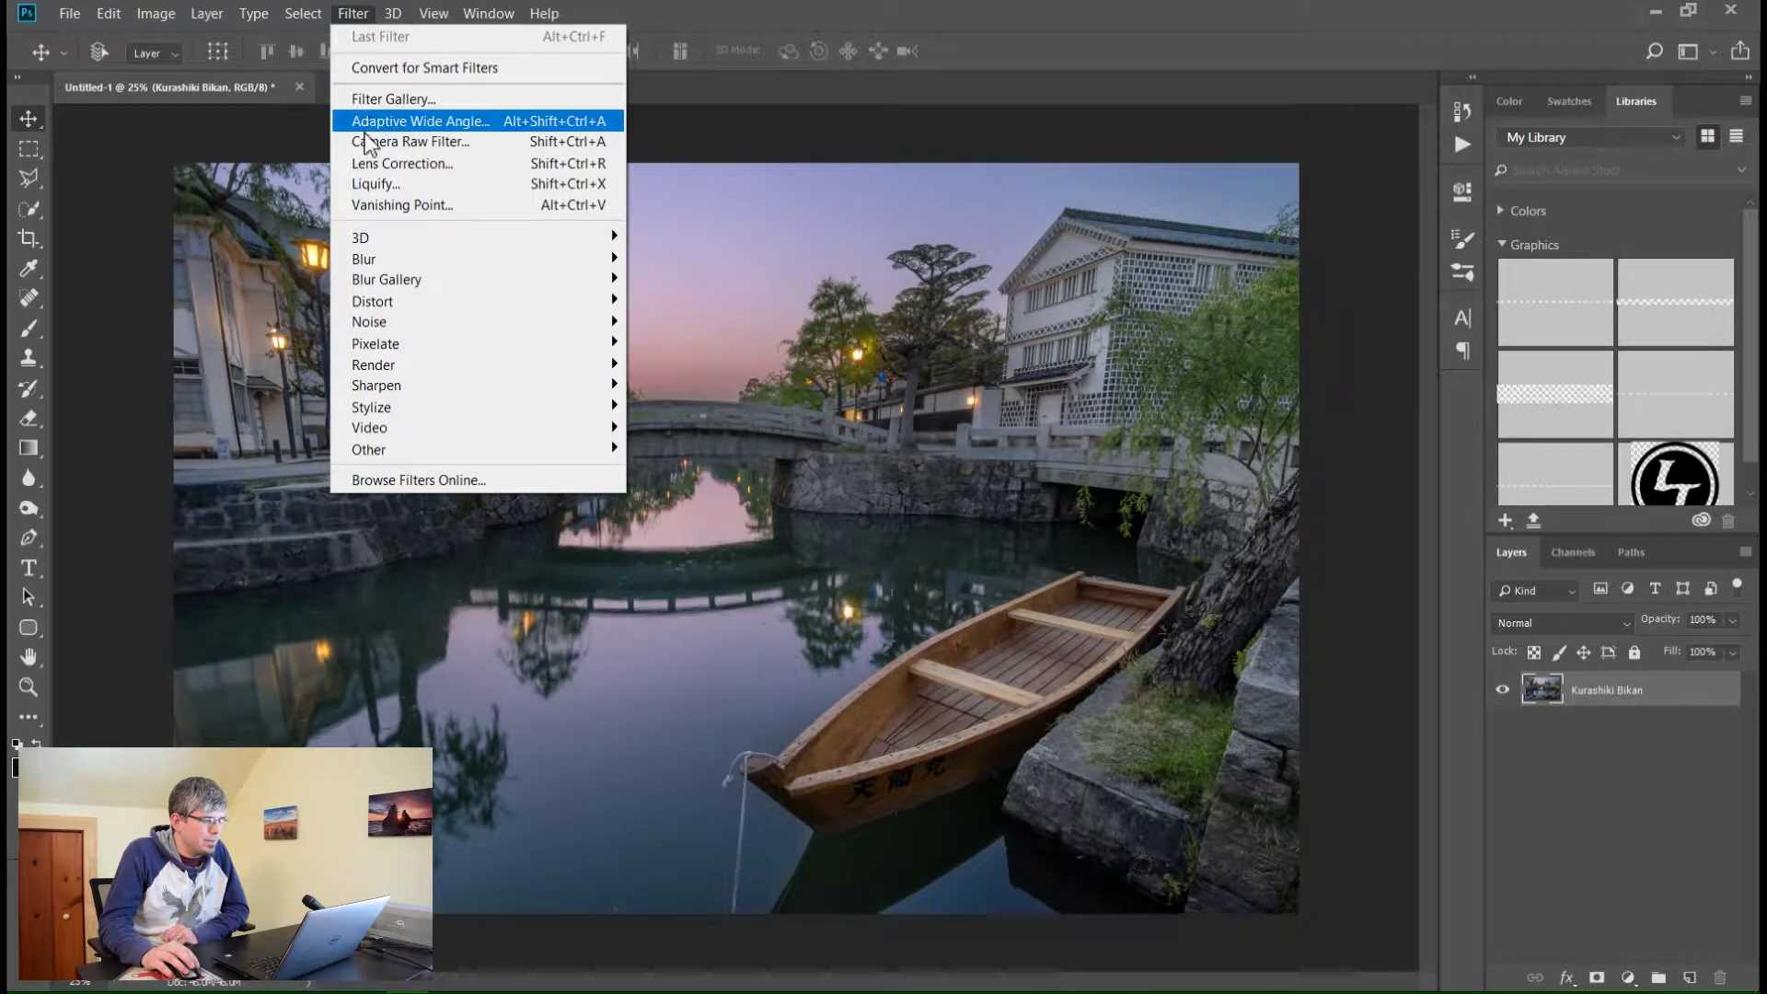
pyautogui.click(367, 163)
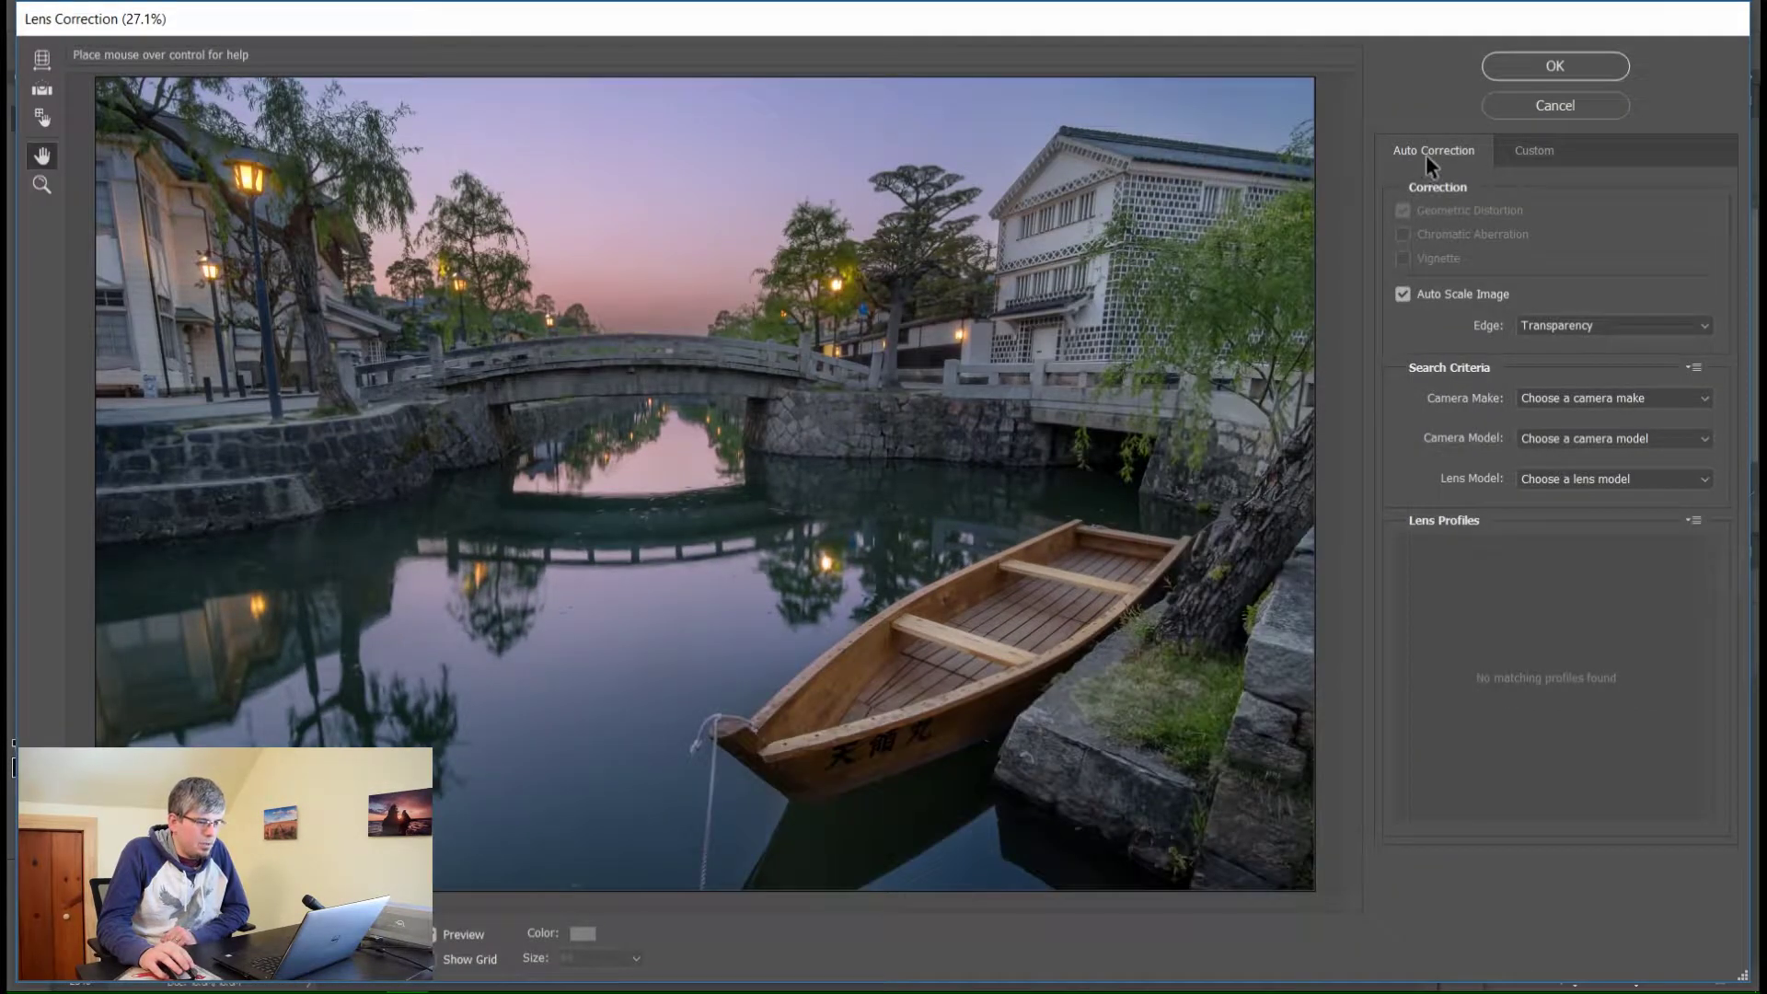
pyautogui.click(1524, 152)
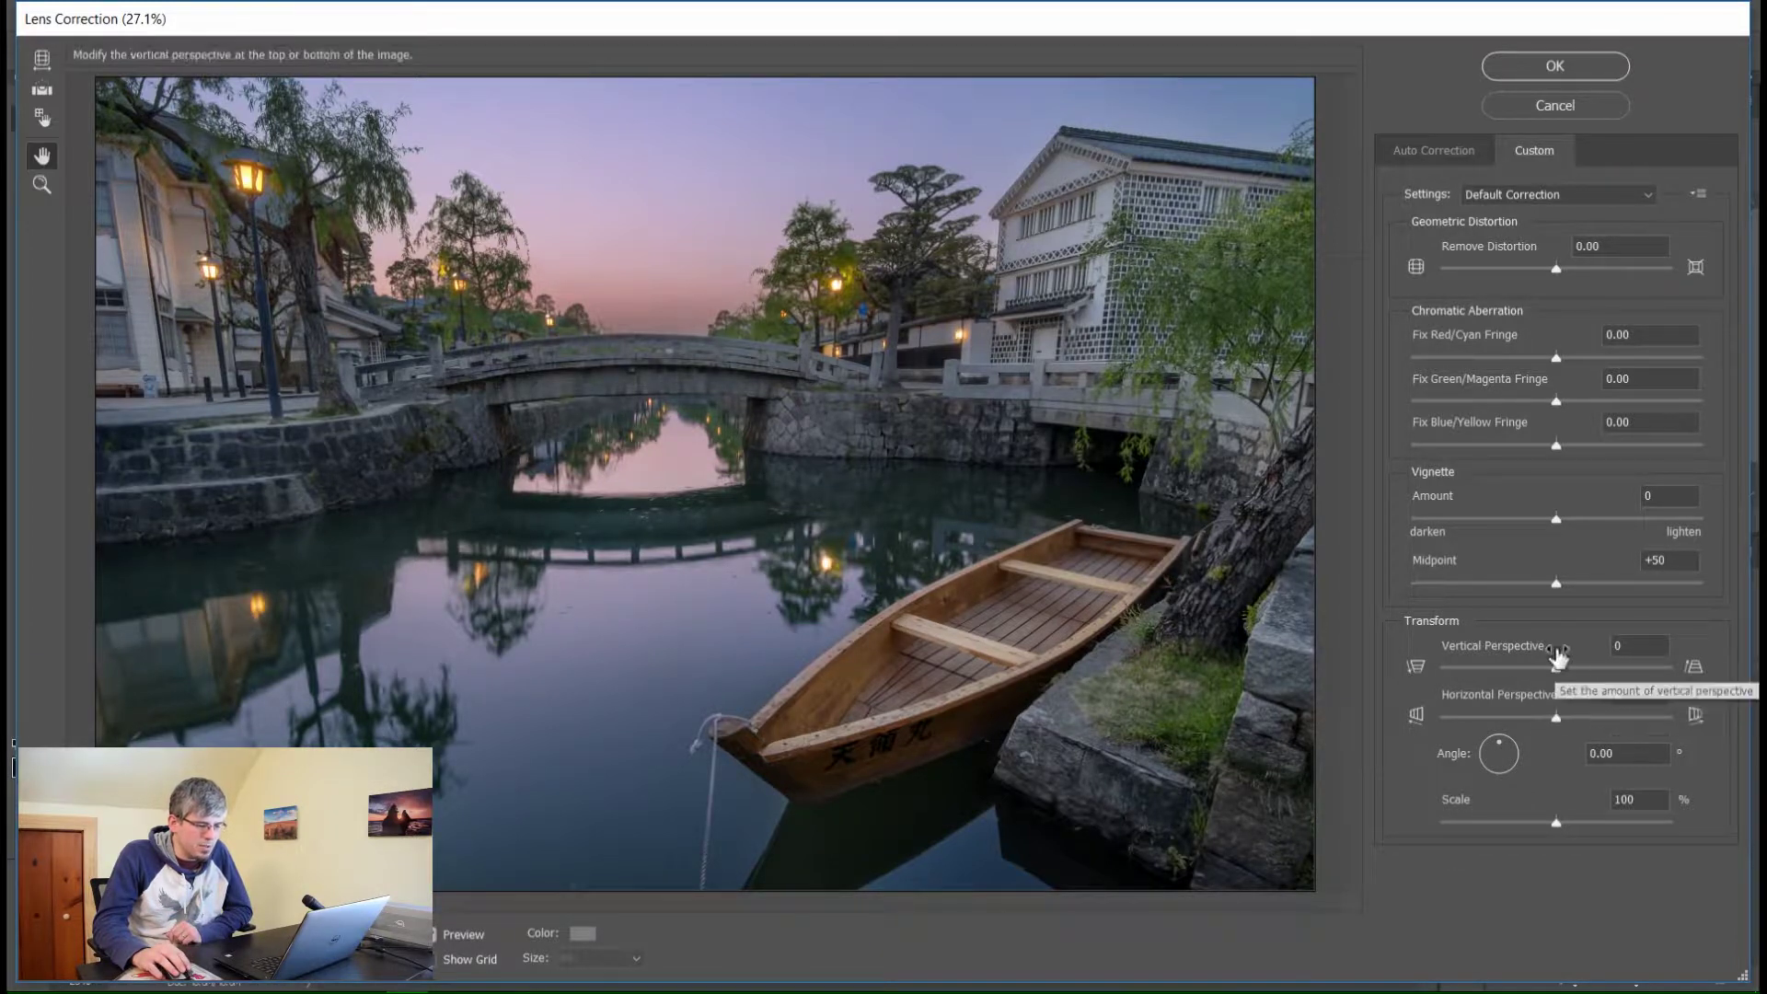
pyautogui.moveTo(1558, 655); pyautogui.dragTo(1591, 668)
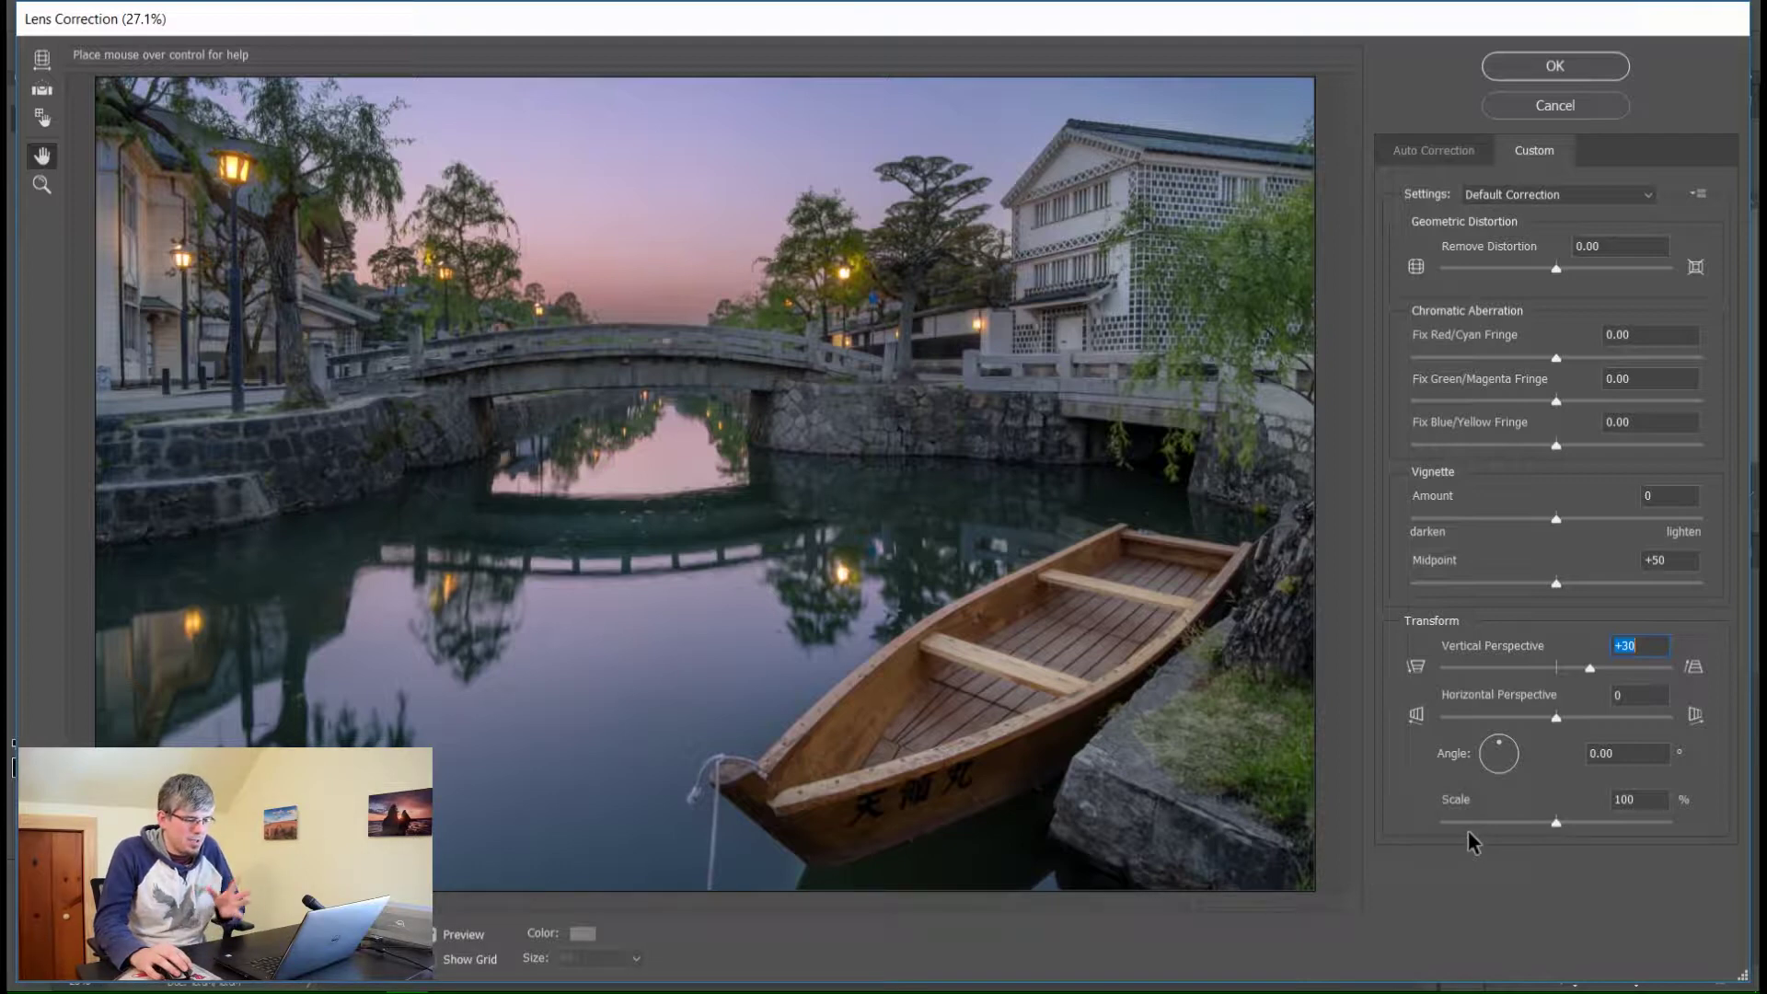
# Shrink the image scale to 73% and nudge Horizontal Perspective to +2.
pyautogui.moveTo(1555, 820); pyautogui.dragTo(1520, 810)
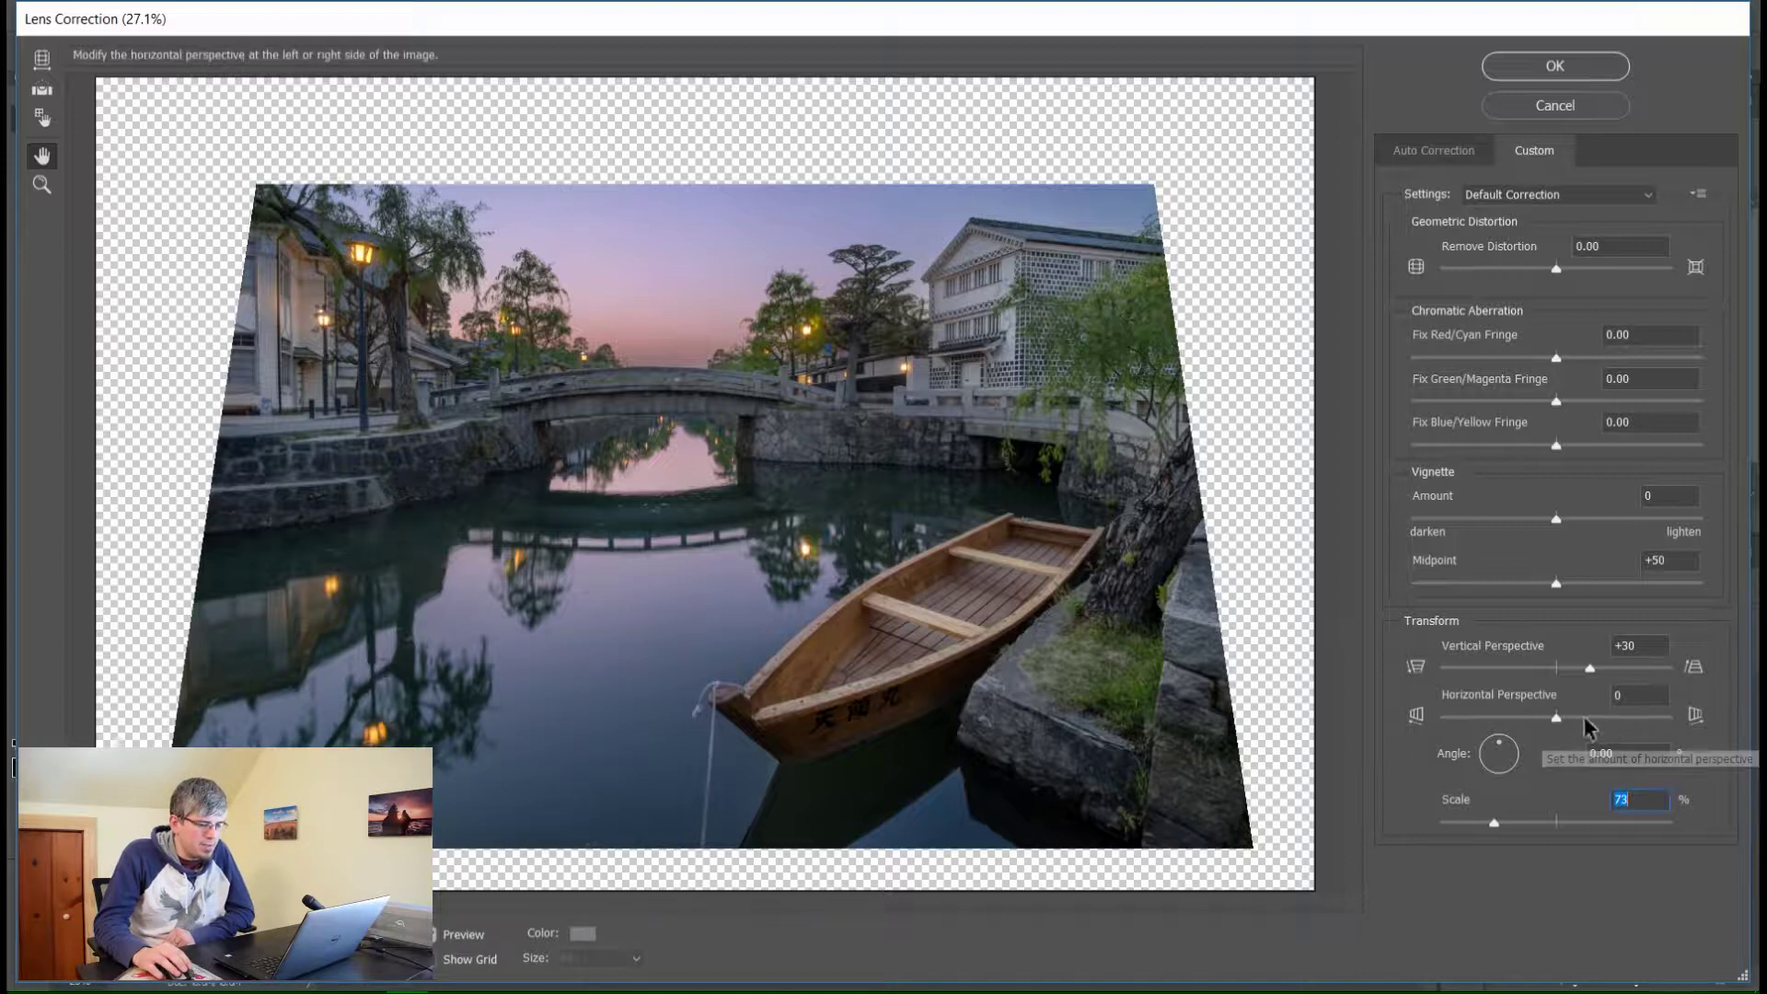
pyautogui.moveTo(1557, 716); pyautogui.dragTo(1560, 708)
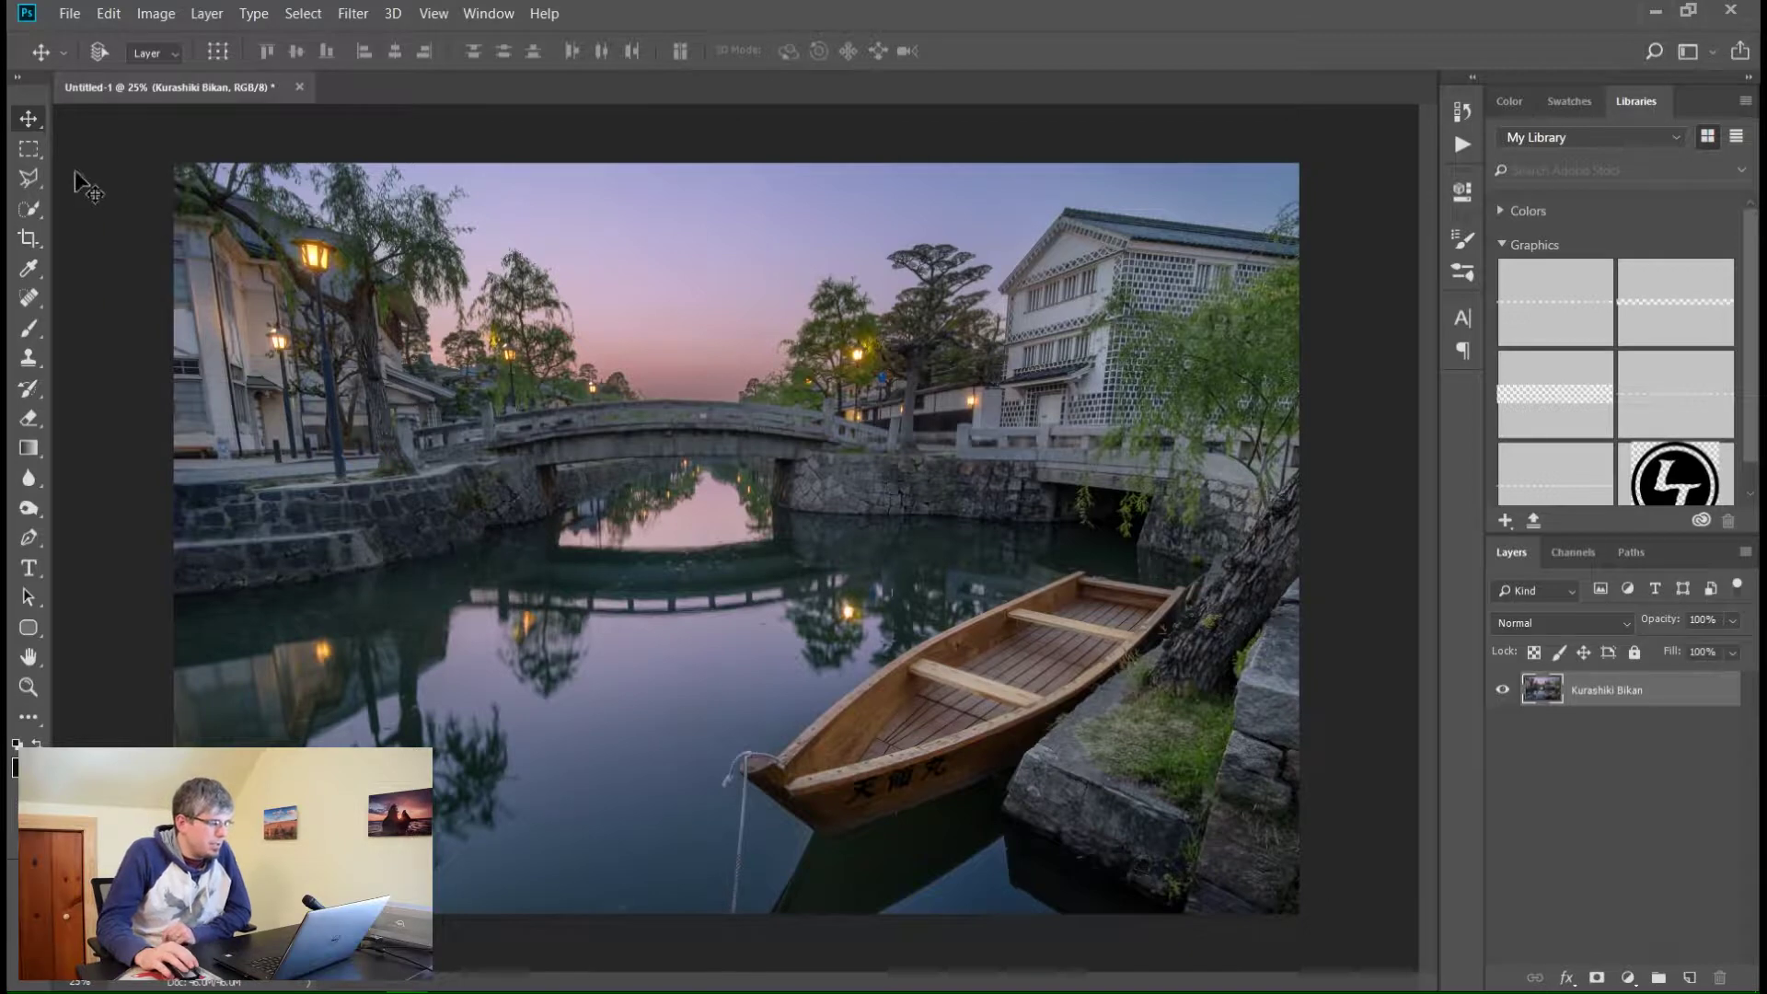
# Select the whole canvas with the Rectangular Marquee and start Free Transform at 100% size.
pyautogui.click(27, 149)
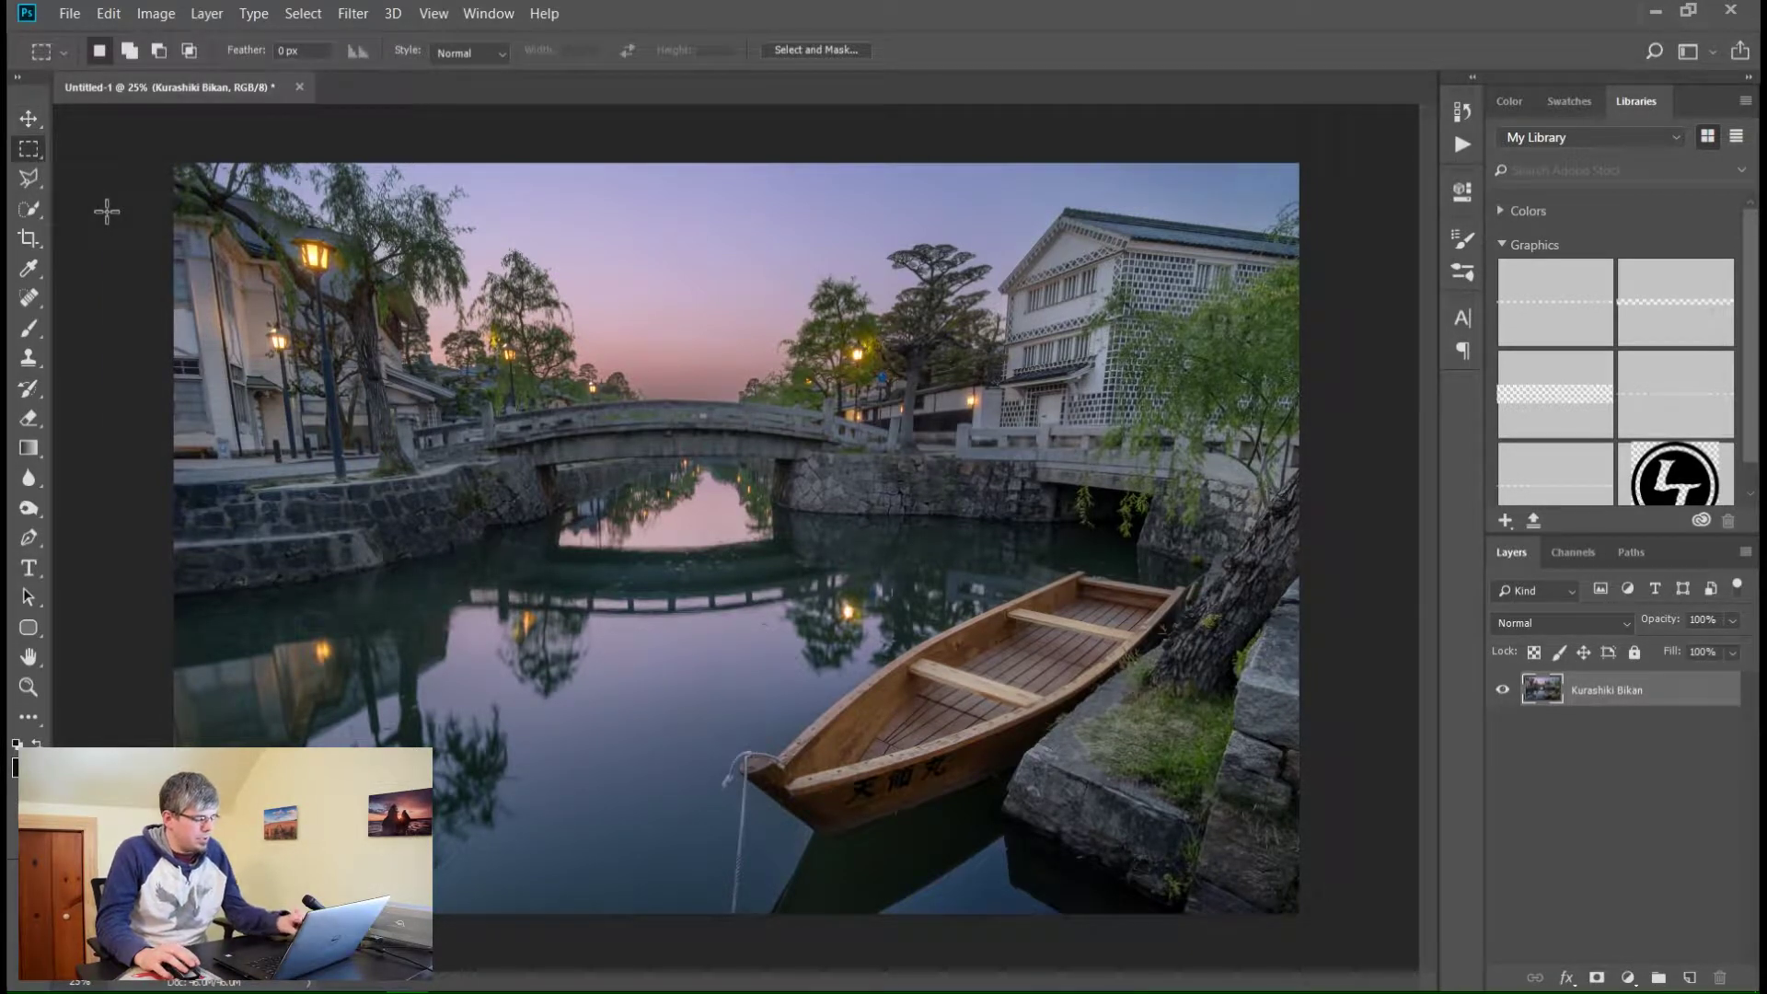
pyautogui.hotkey('ctrl', 'a')
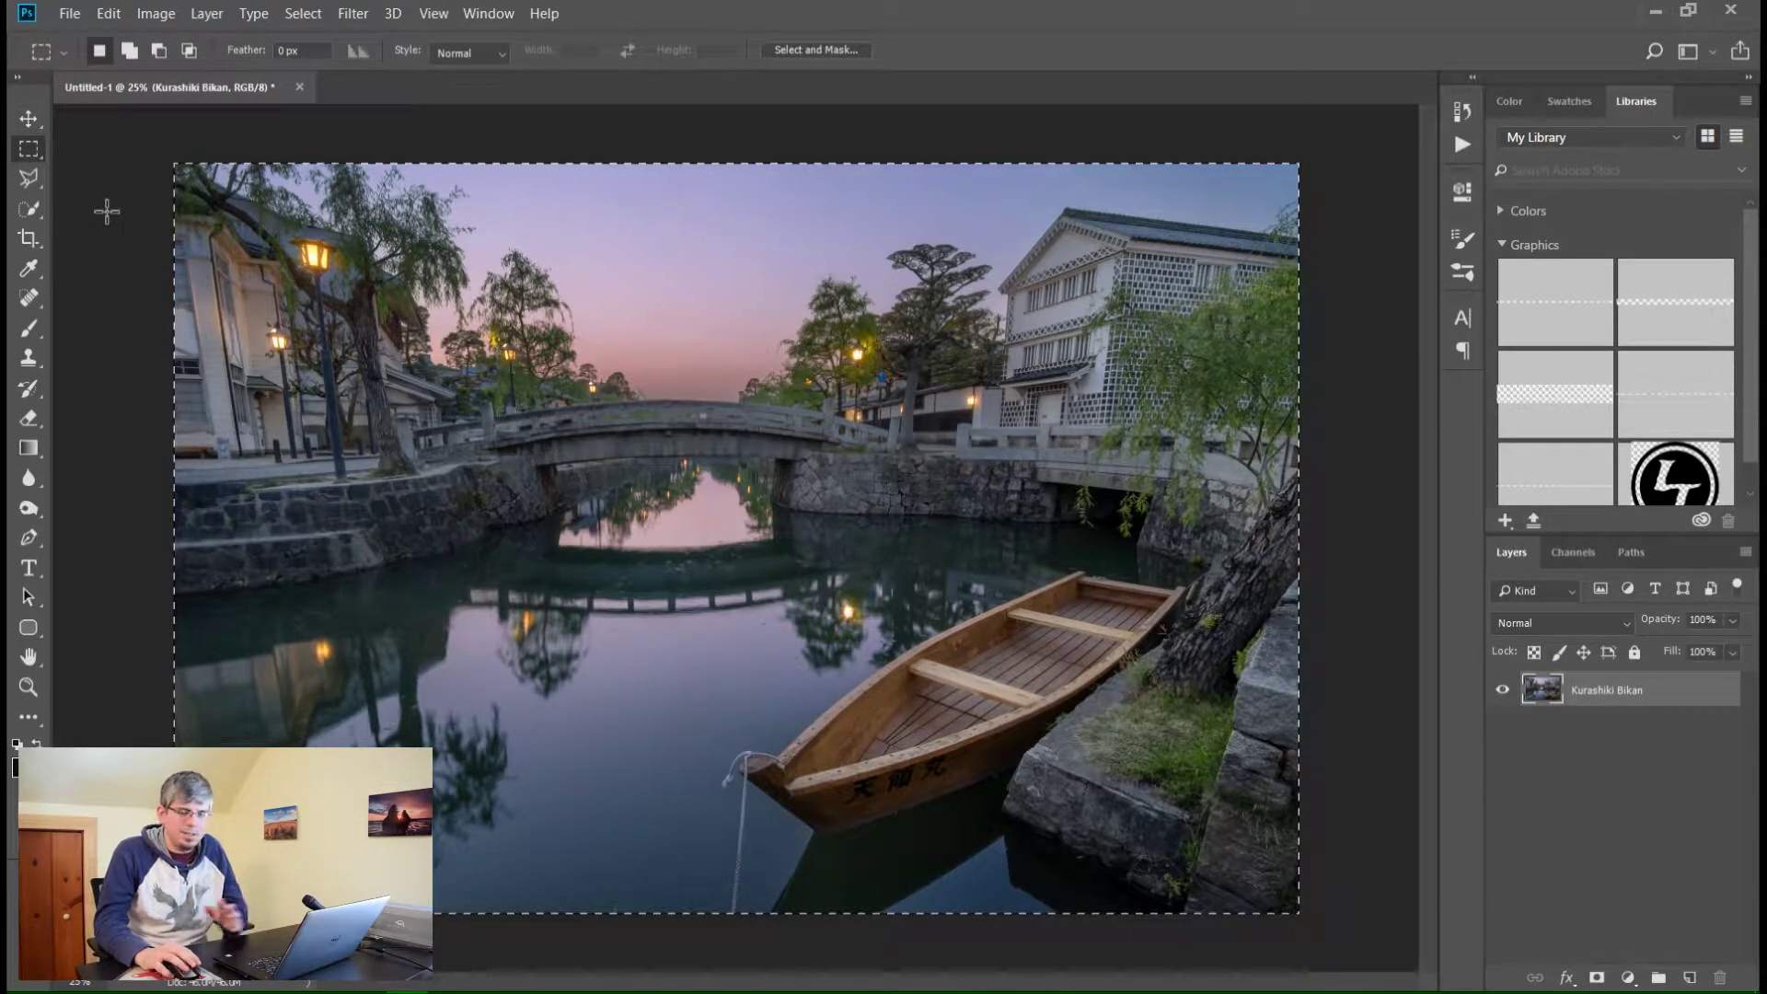
pyautogui.rightClick(707, 344)
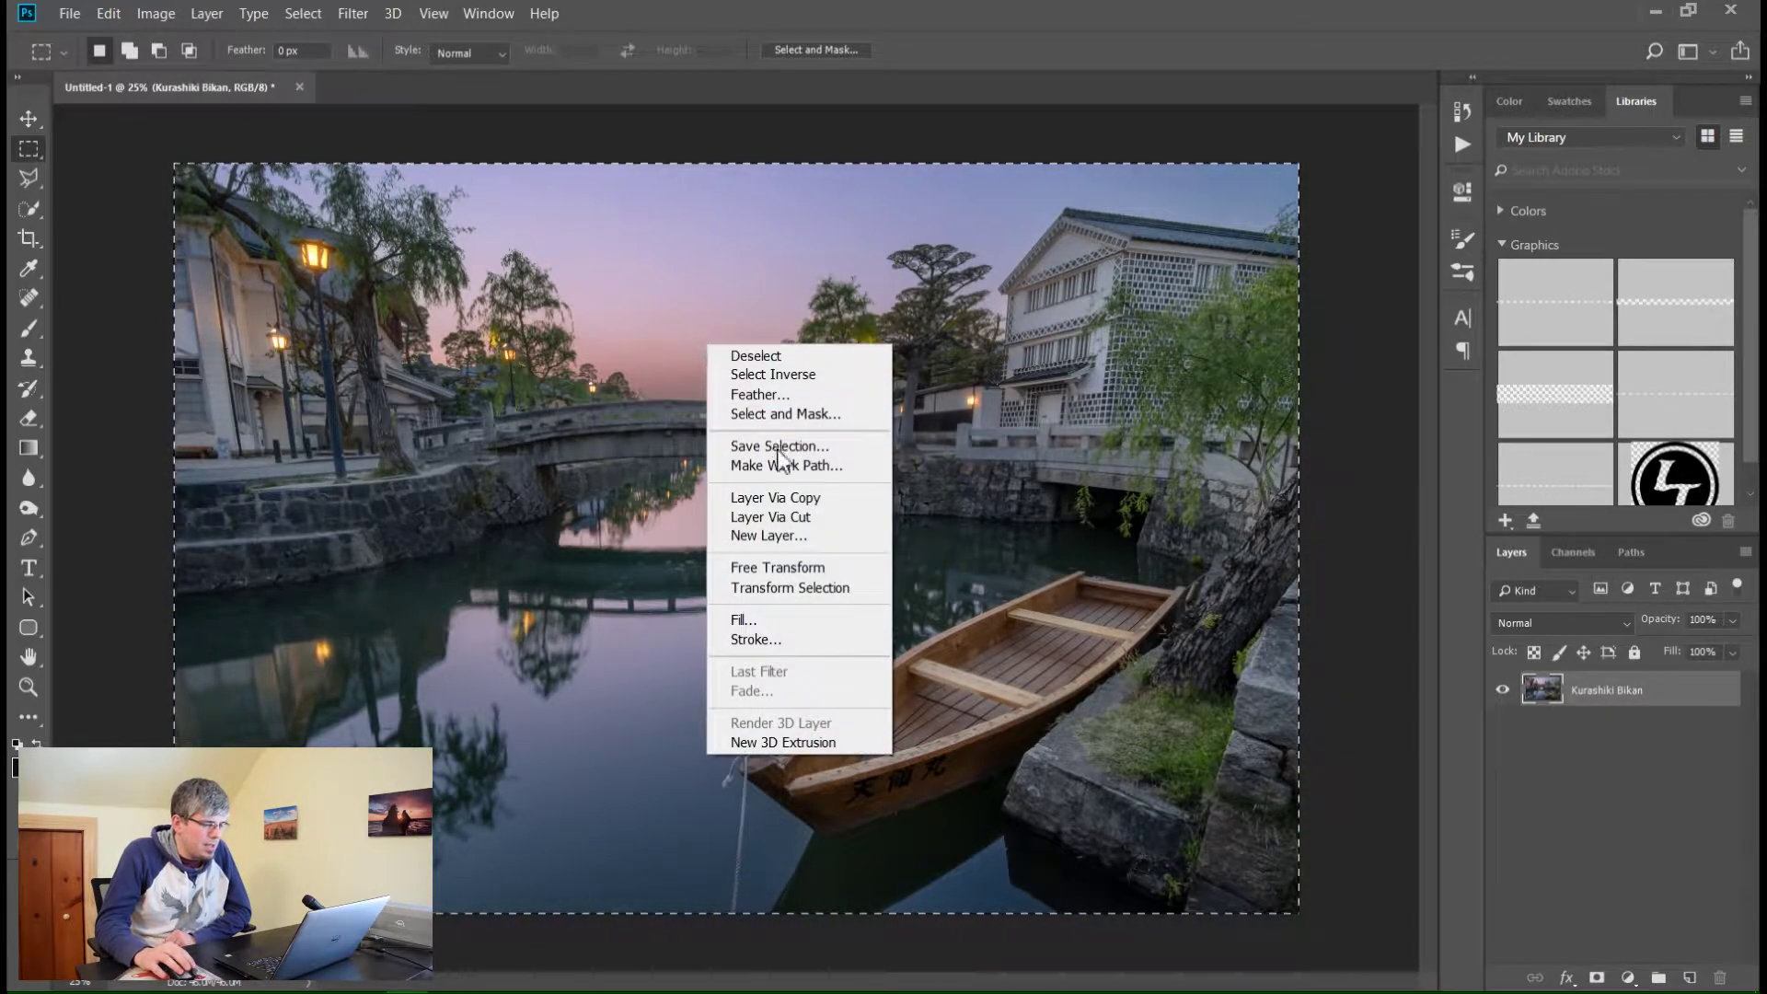
pyautogui.click(792, 567)
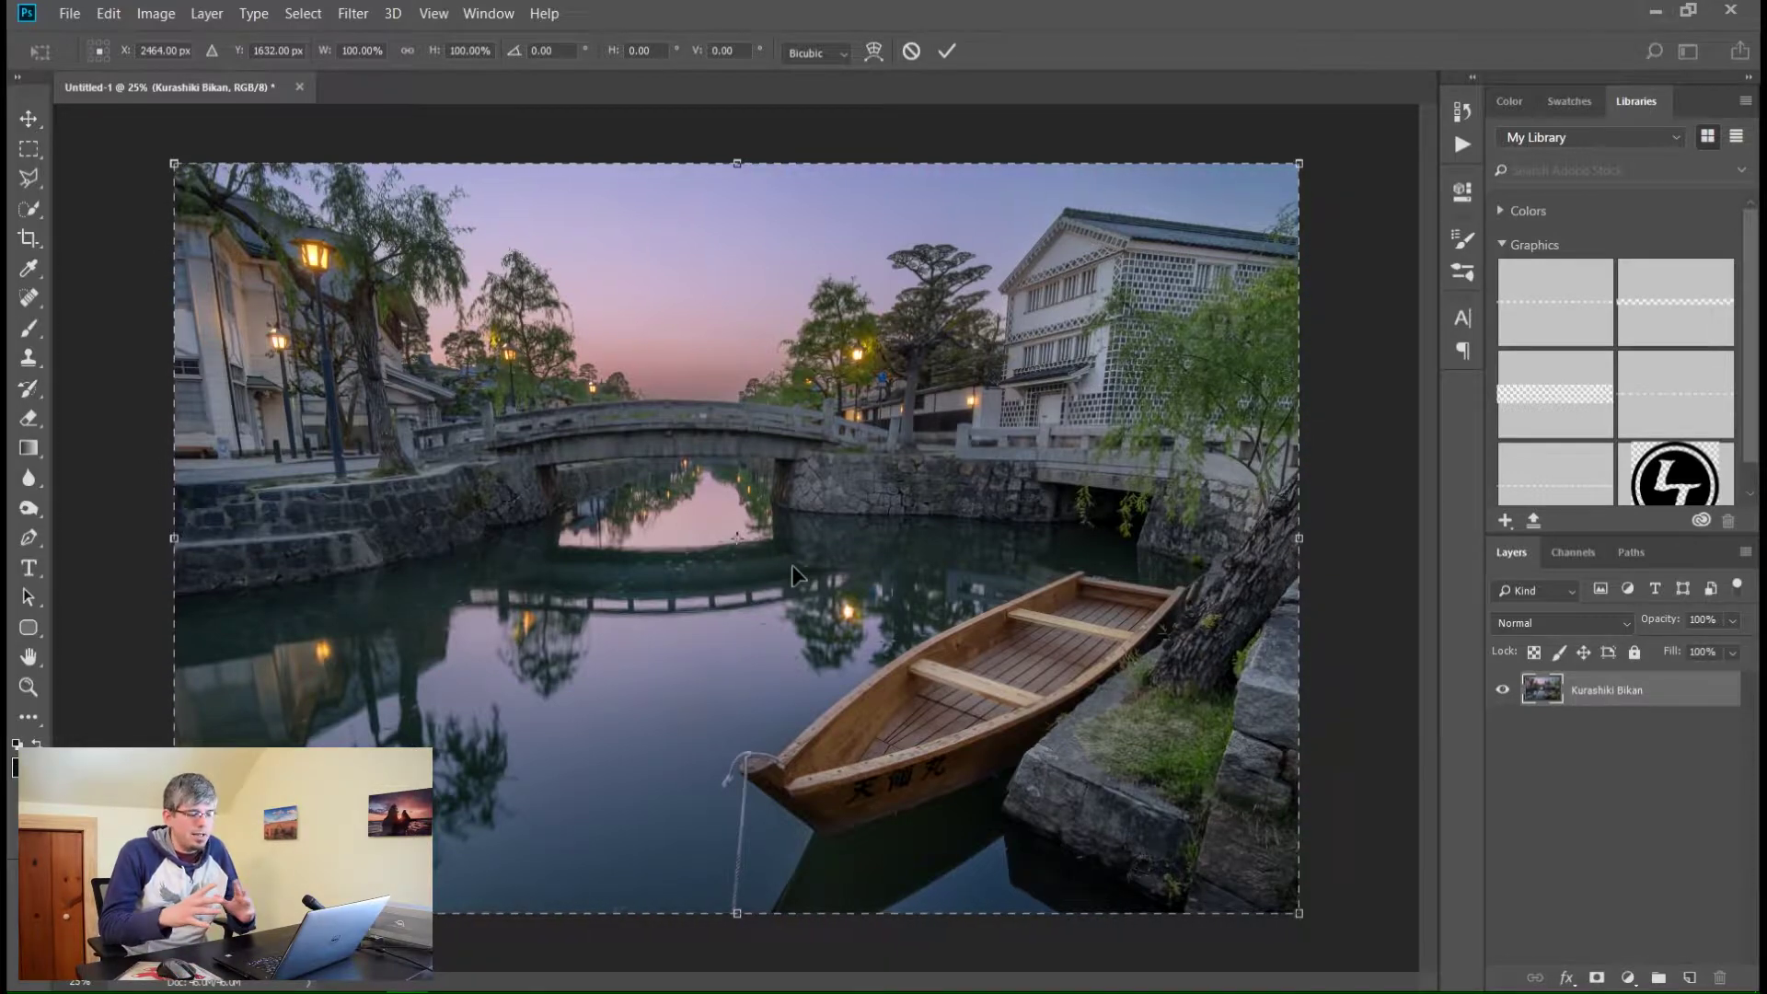
pyautogui.rightClick(685, 343)
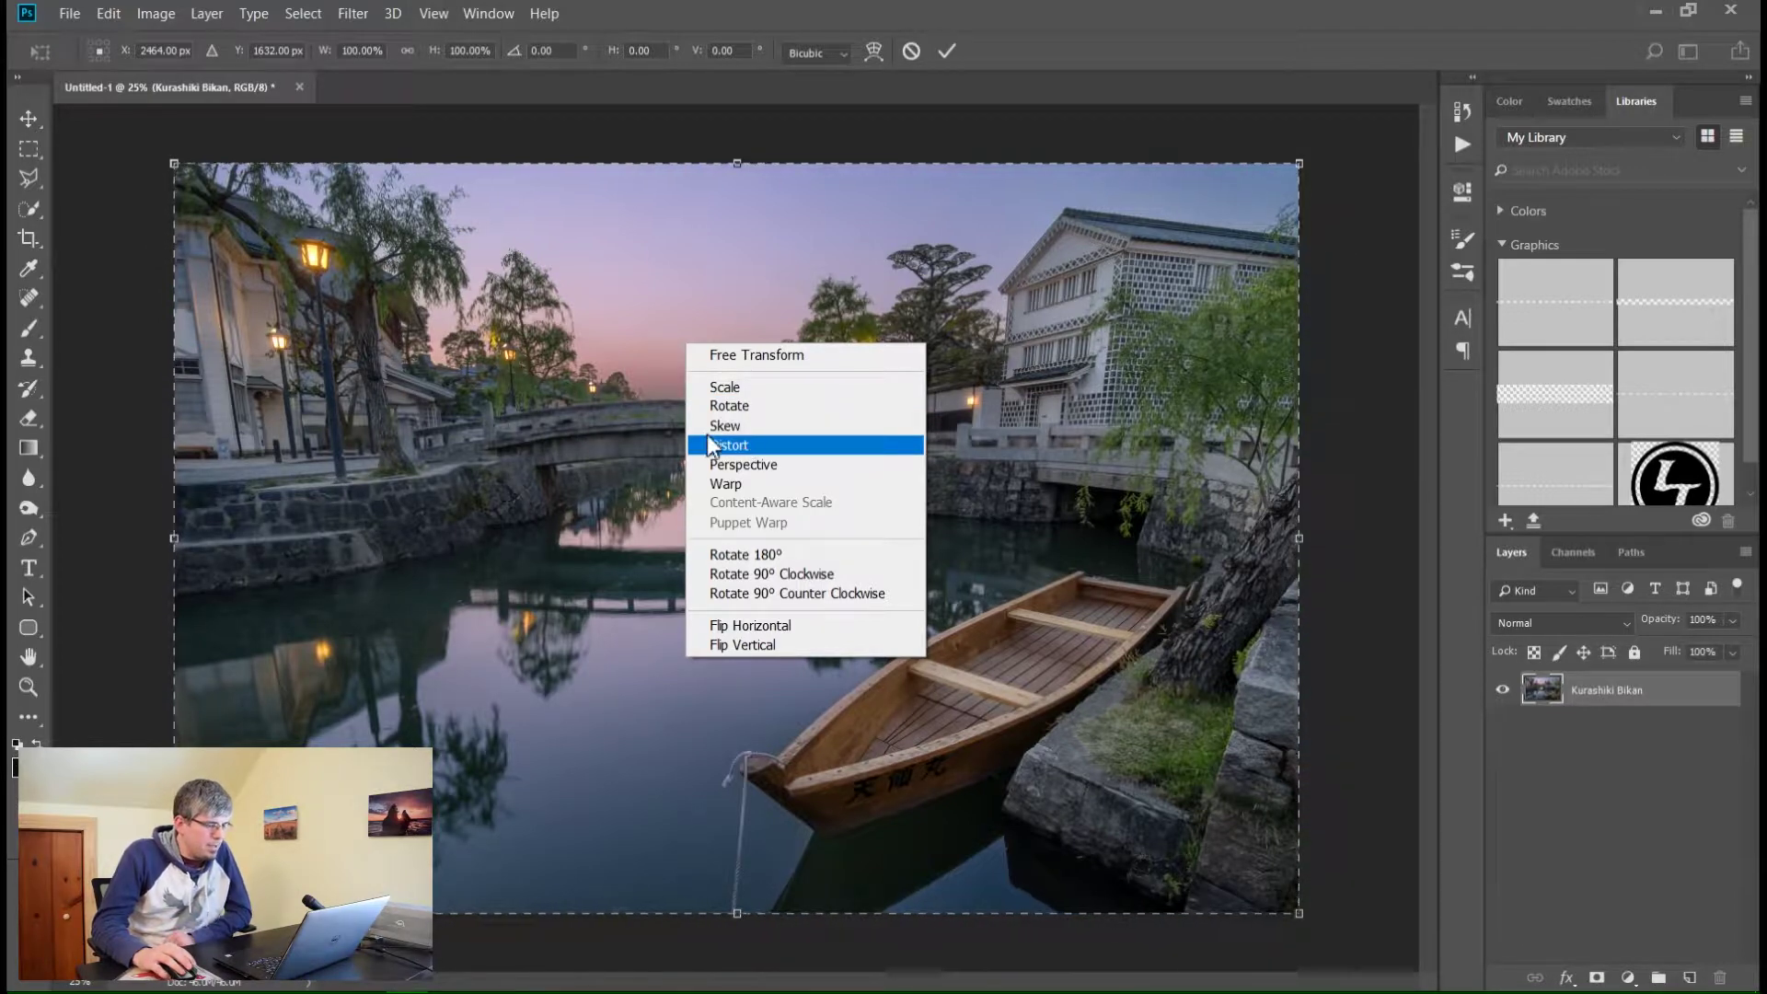
pyautogui.click(605, 361)
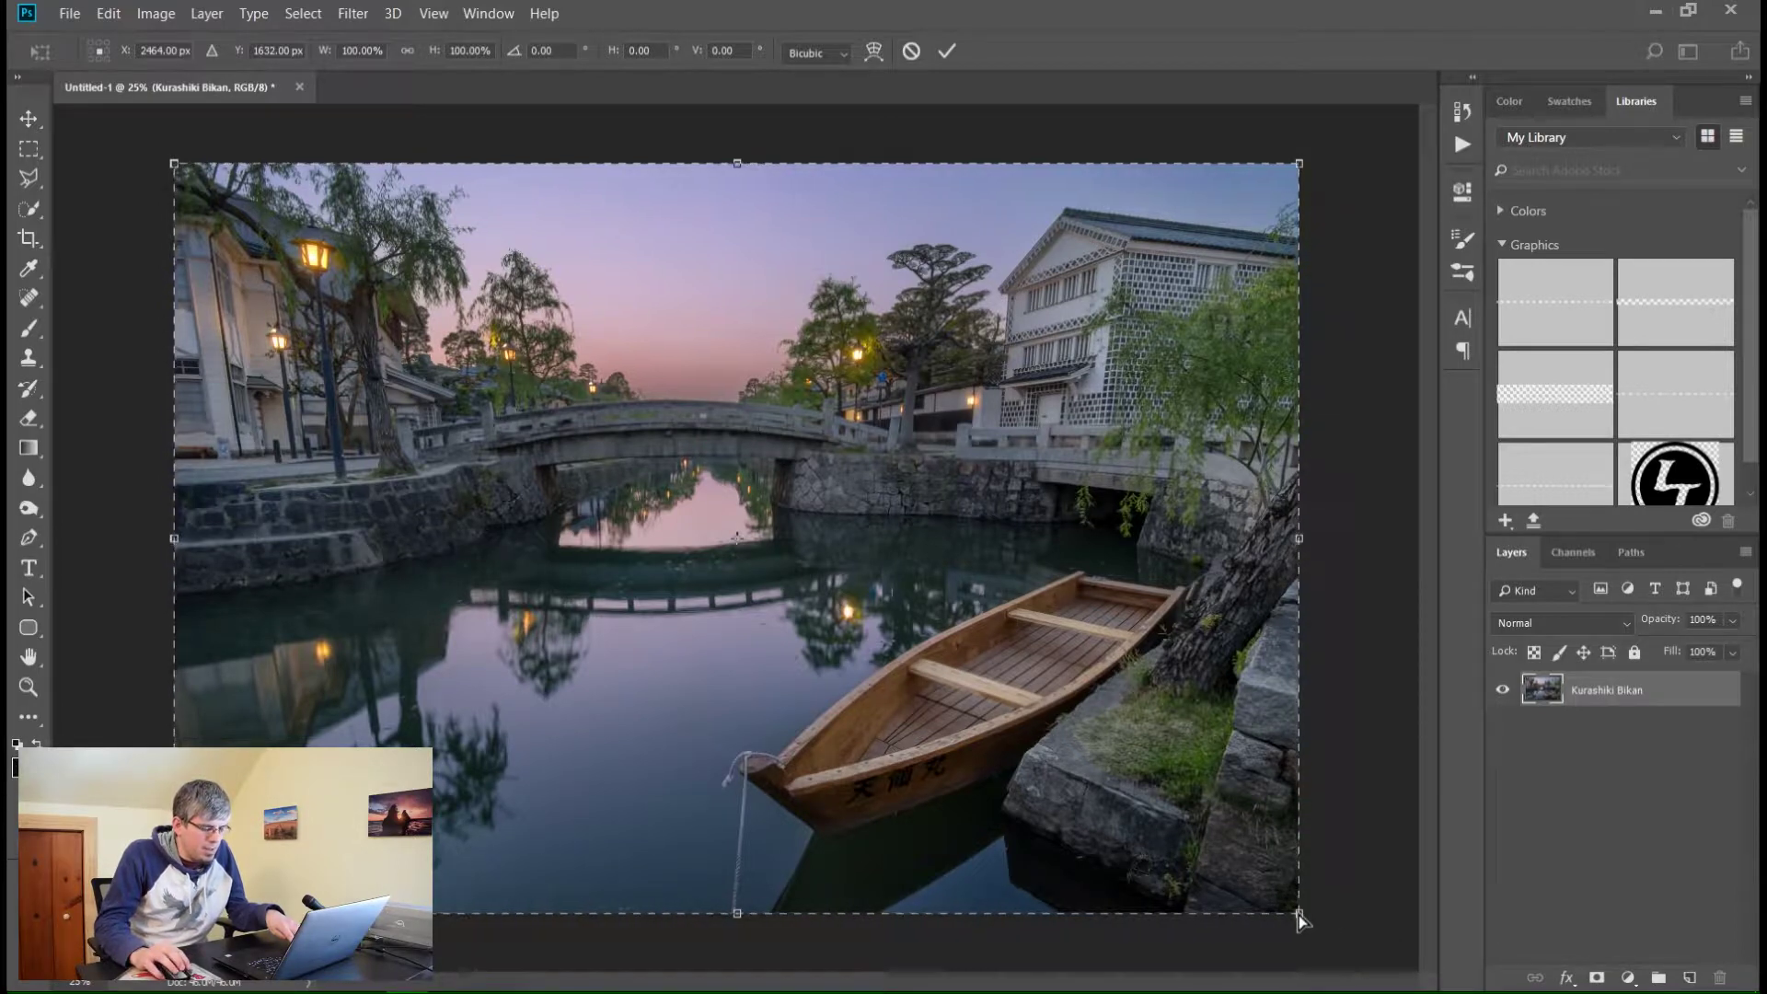
# Pull the bottom-right corner outward, stretch the top and bottom edges, then switch to Warp.
pyautogui.moveTo(1300, 915); pyautogui.dragTo(1423, 891)
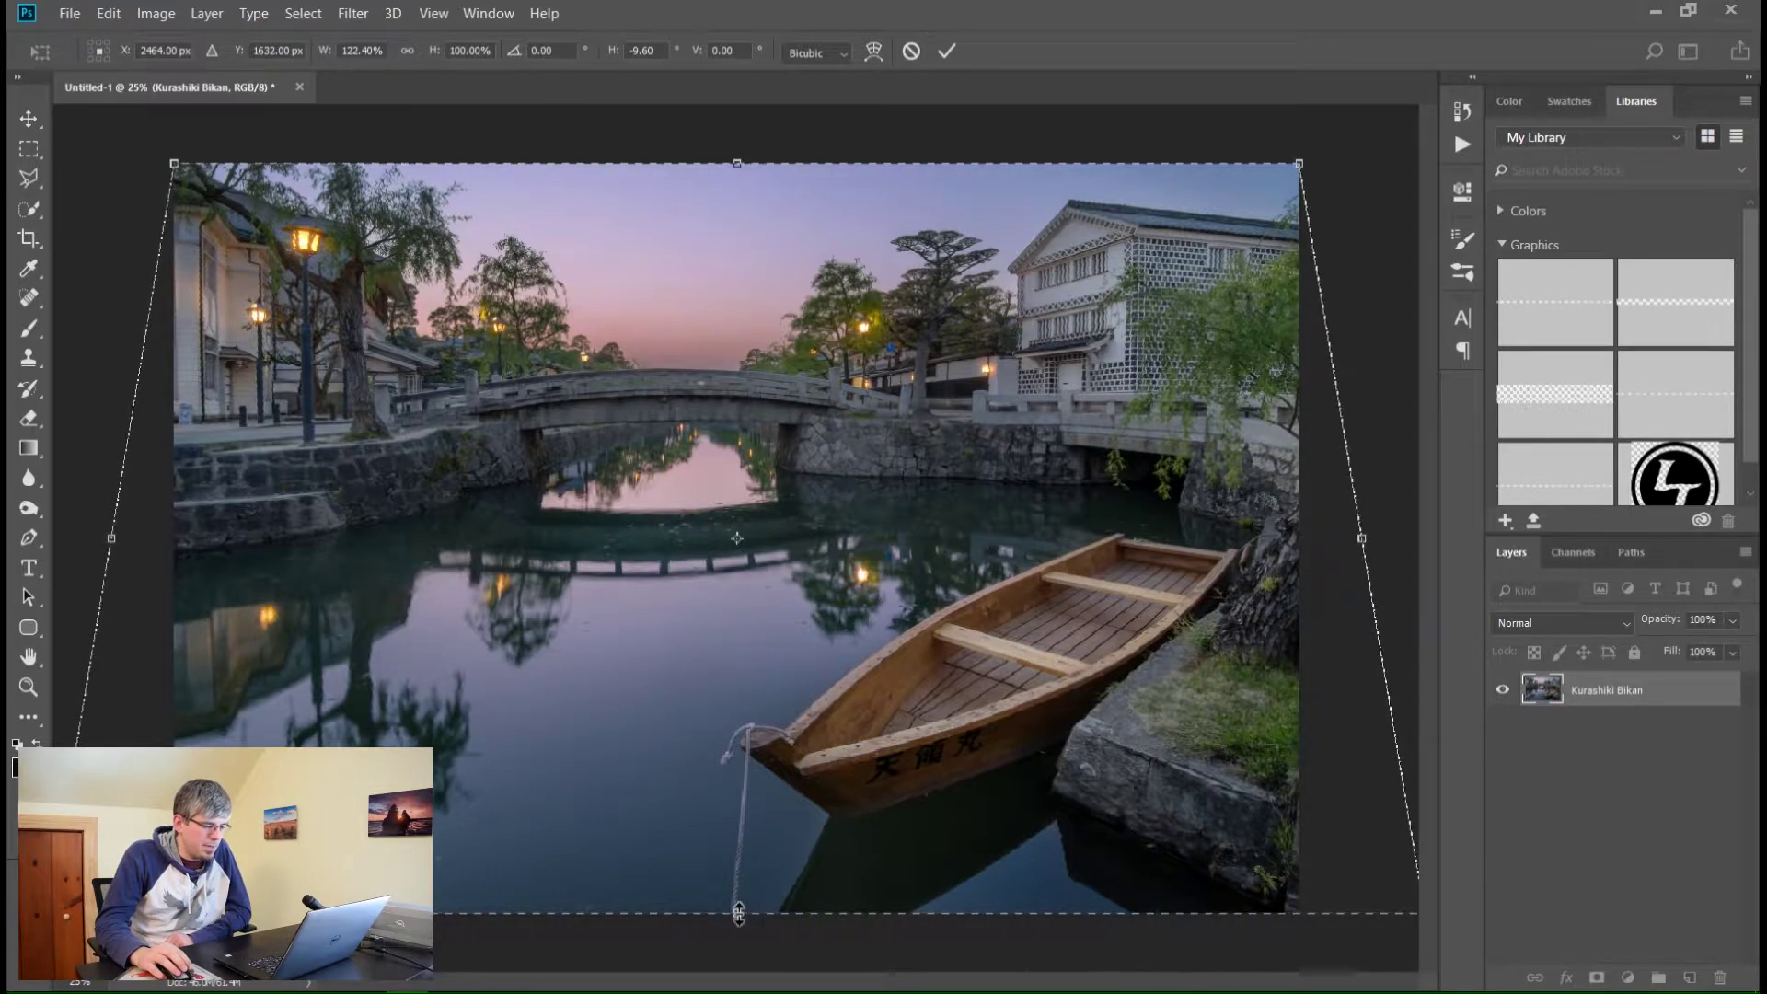
pyautogui.moveTo(739, 914); pyautogui.dragTo(739, 937)
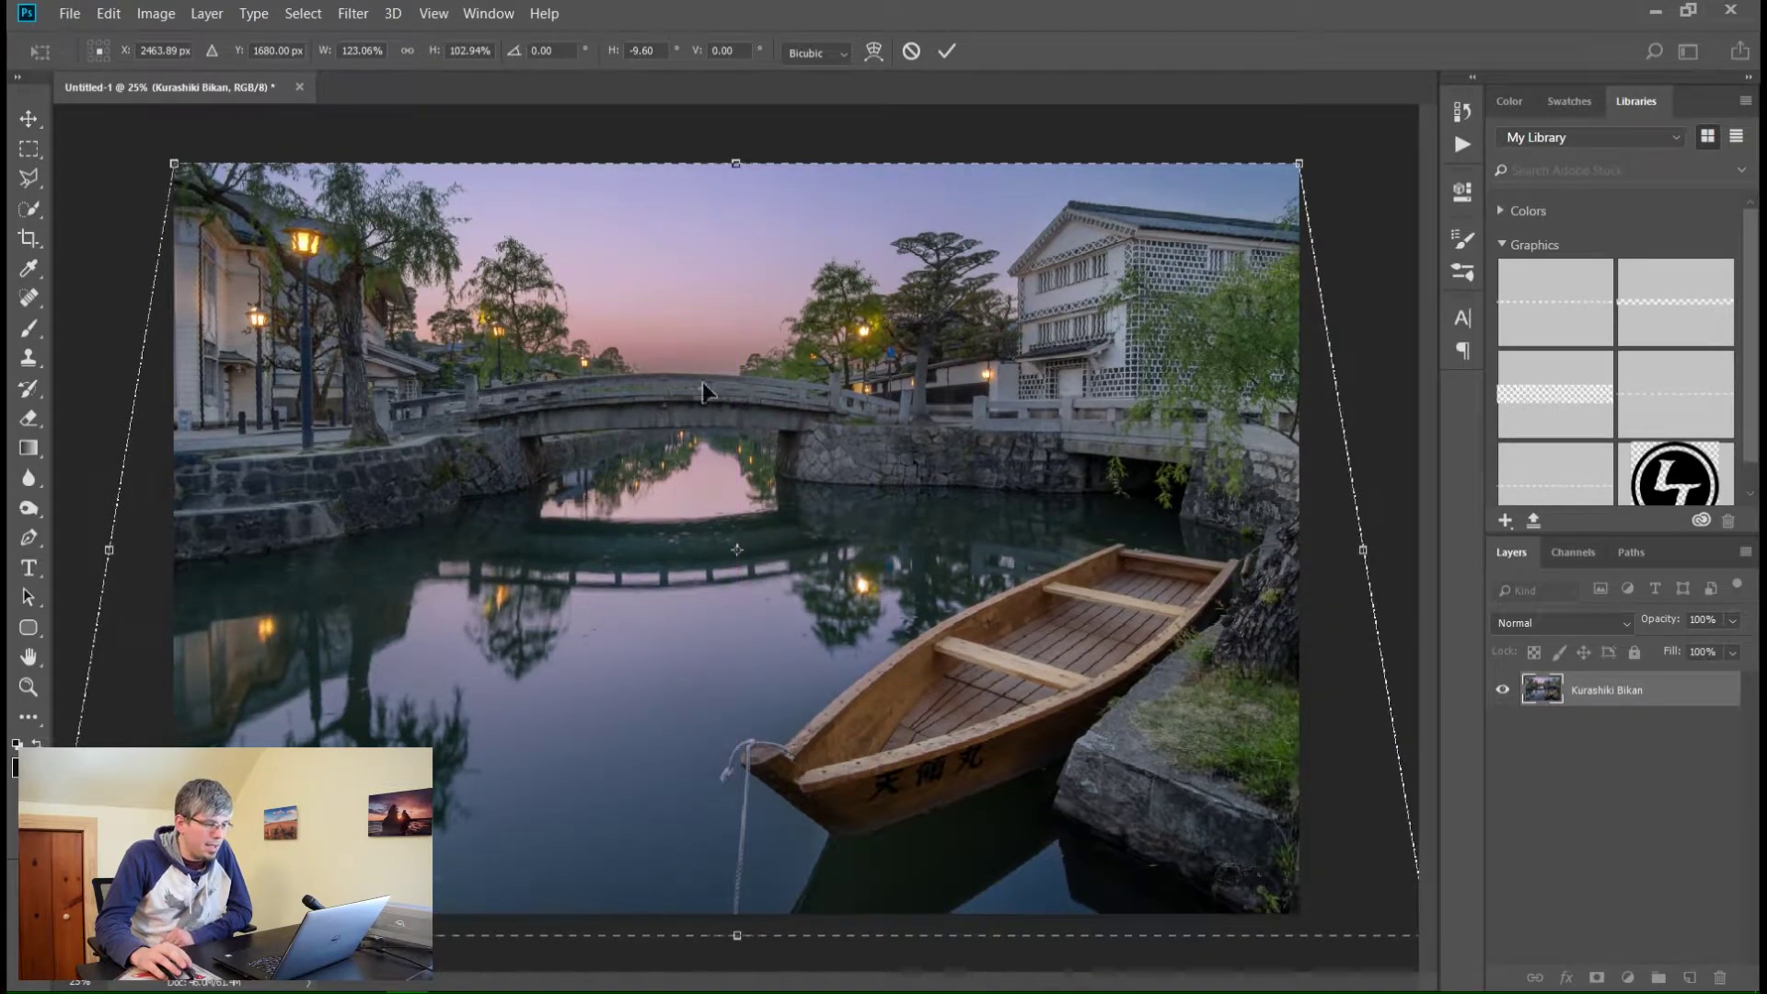
pyautogui.moveTo(735, 163); pyautogui.dragTo(736, 153)
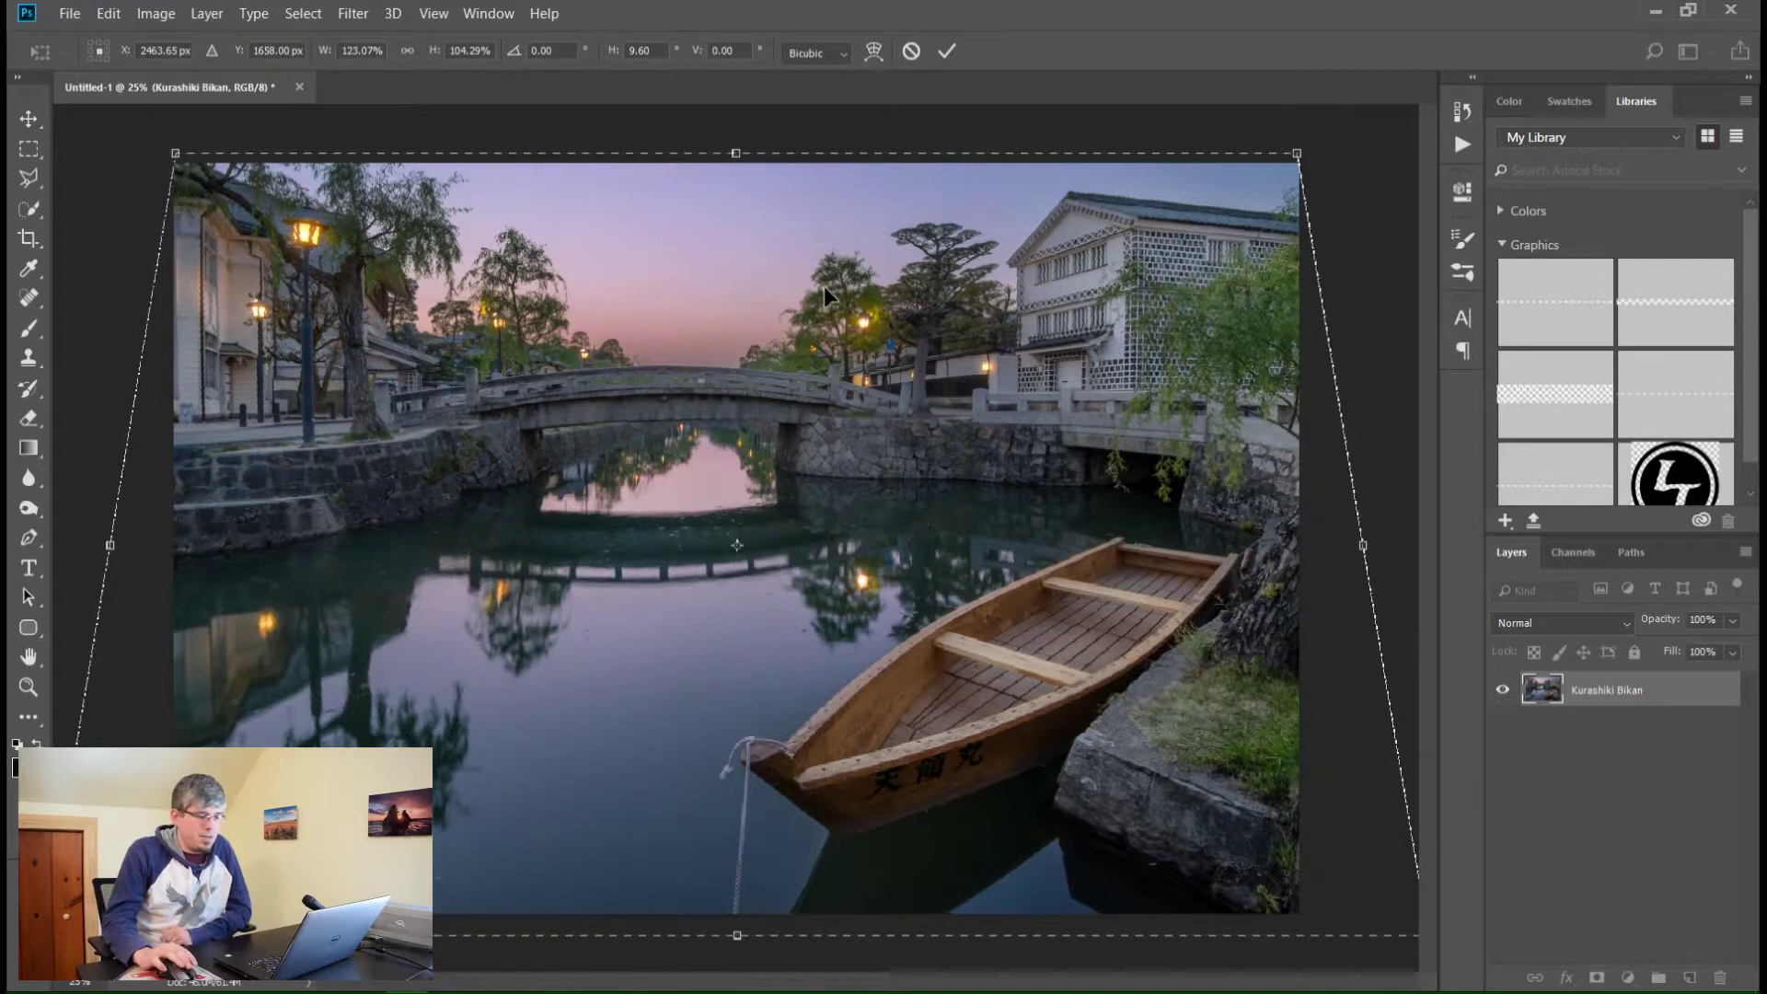
pyautogui.rightClick(721, 378)
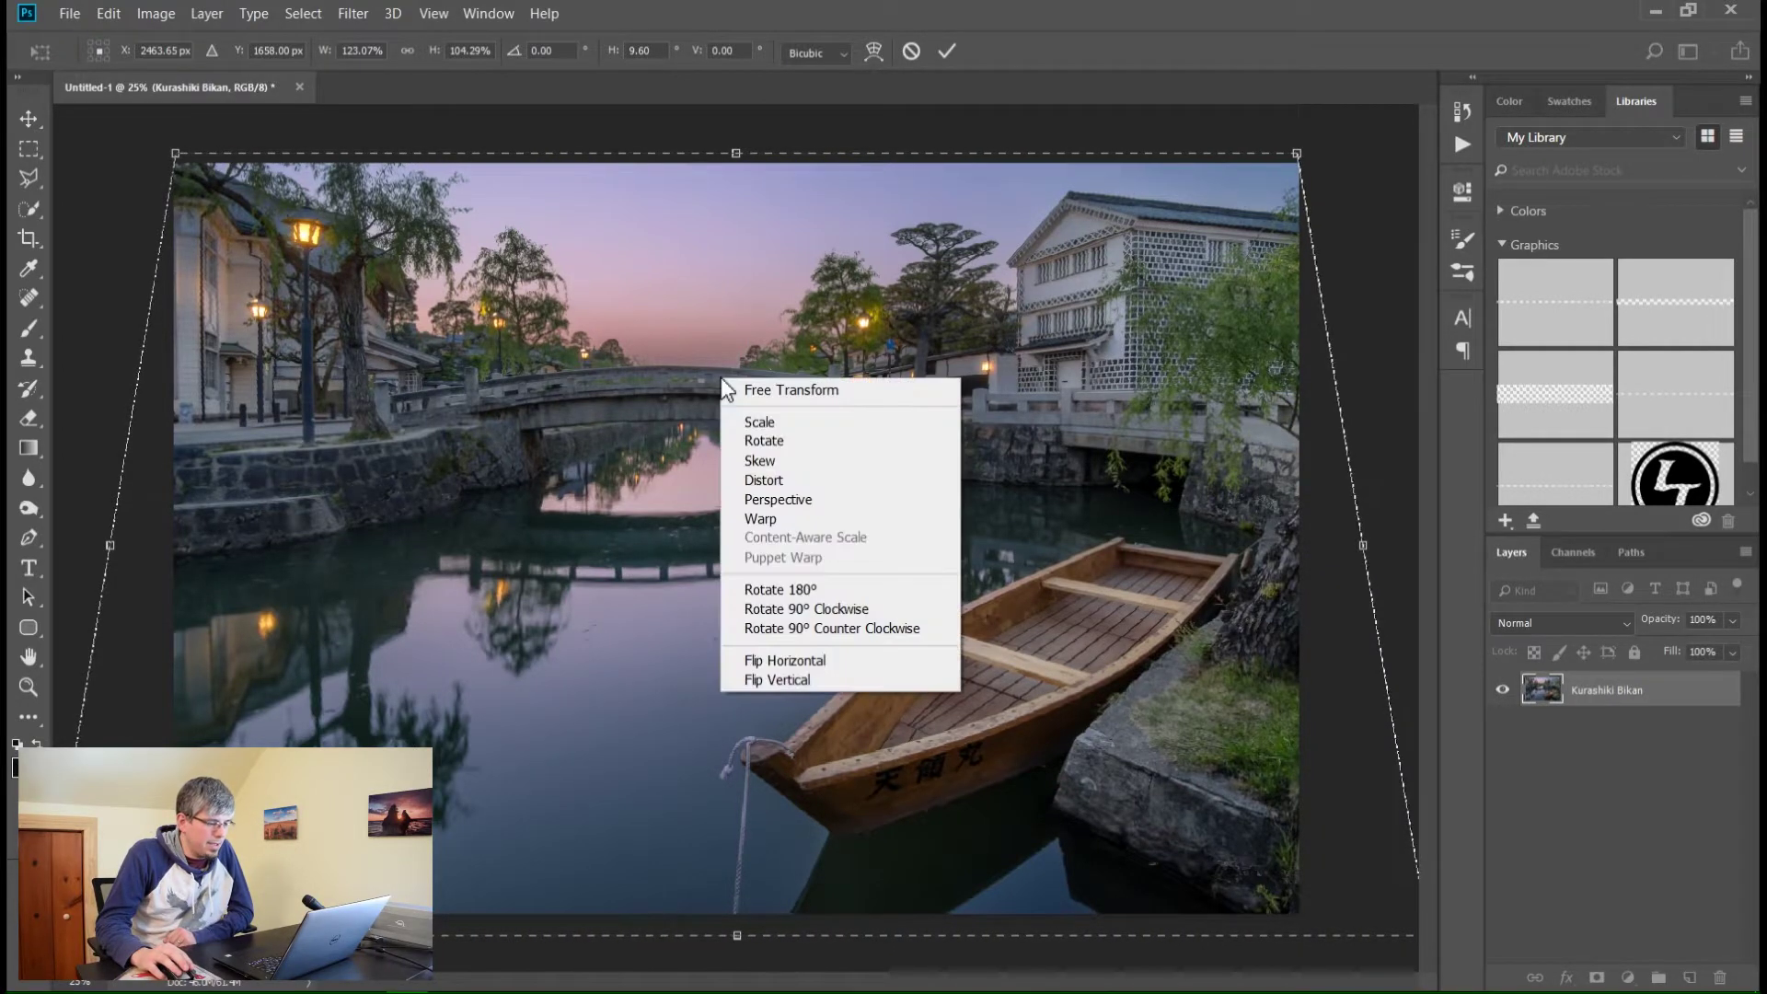
pyautogui.click(796, 518)
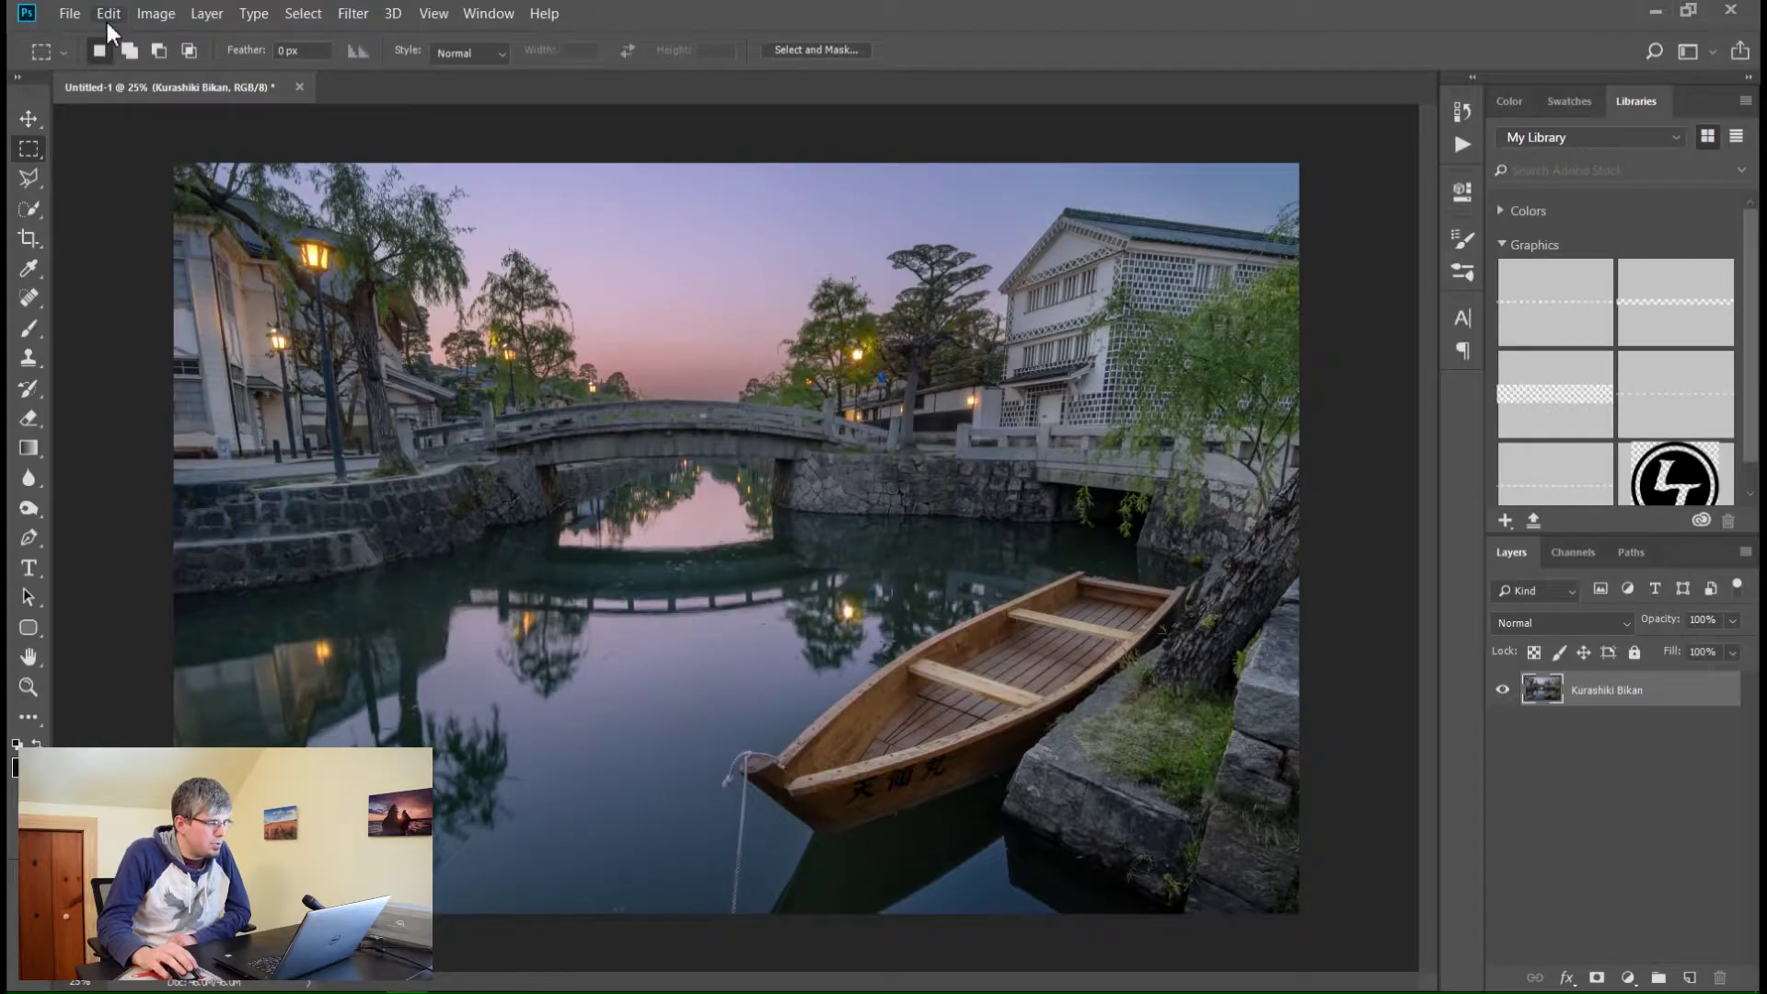
# Start Puppet Warp on the canal photo, showing the mesh briefly and then hiding it.
pyautogui.click(104, 14)
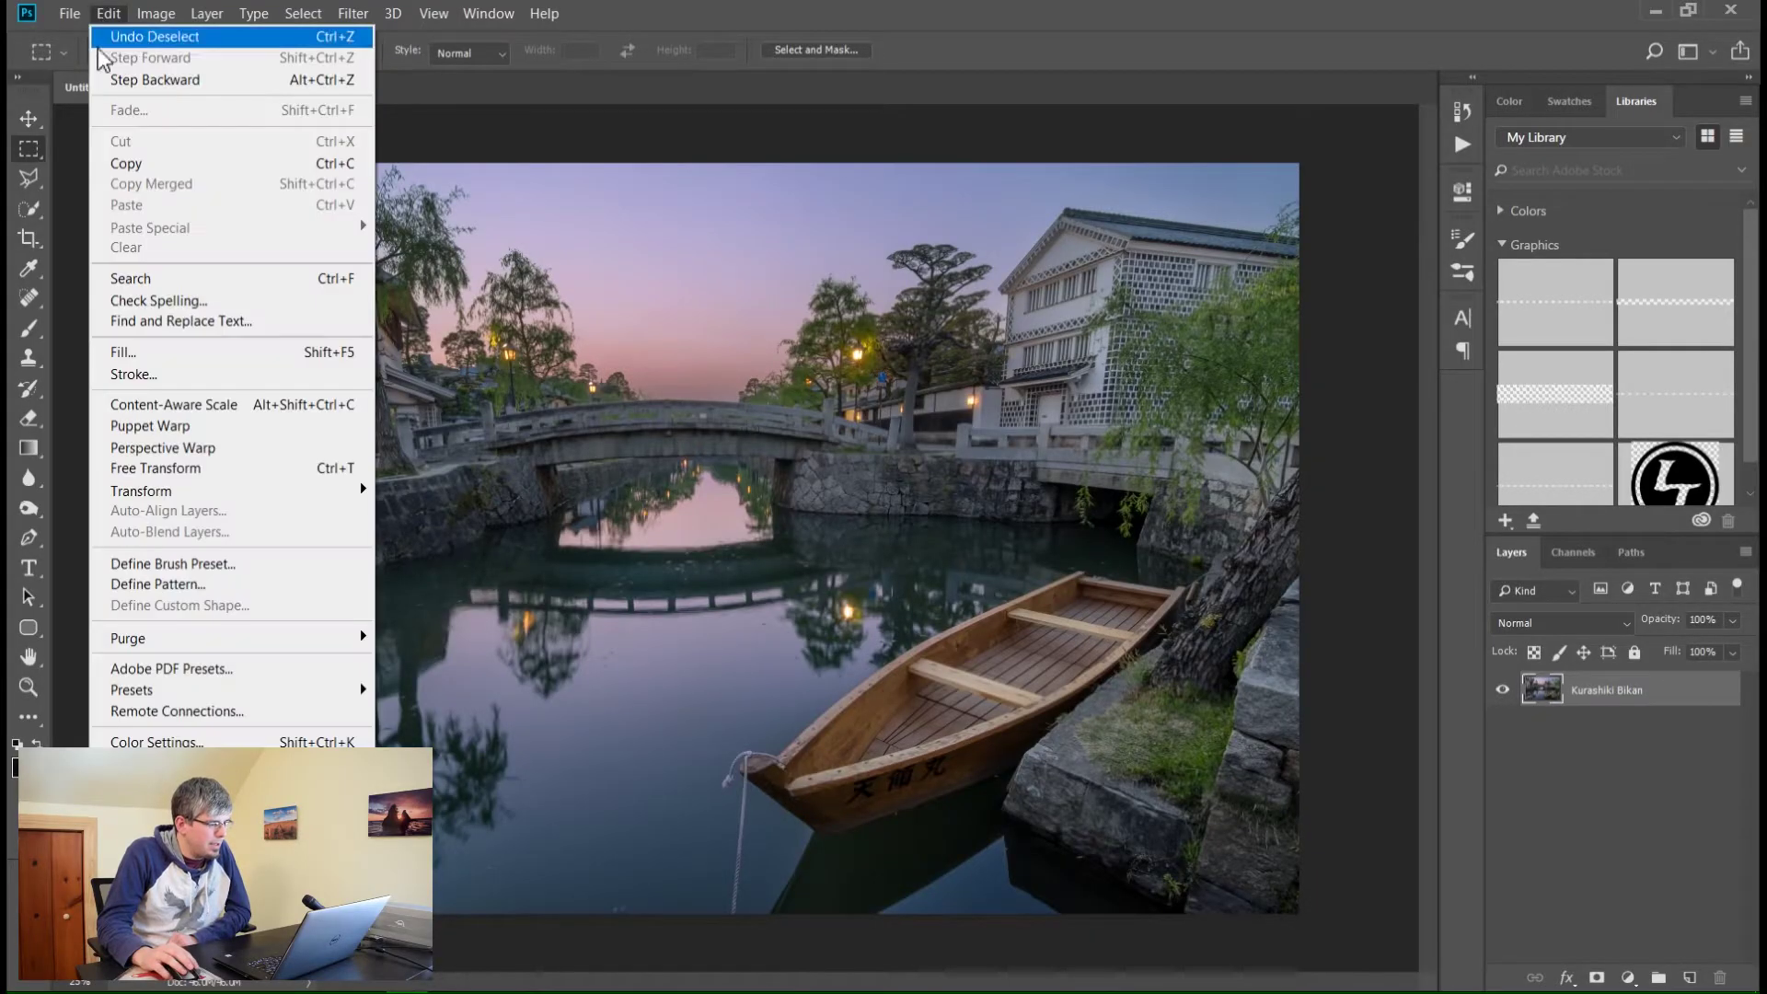
pyautogui.click(169, 425)
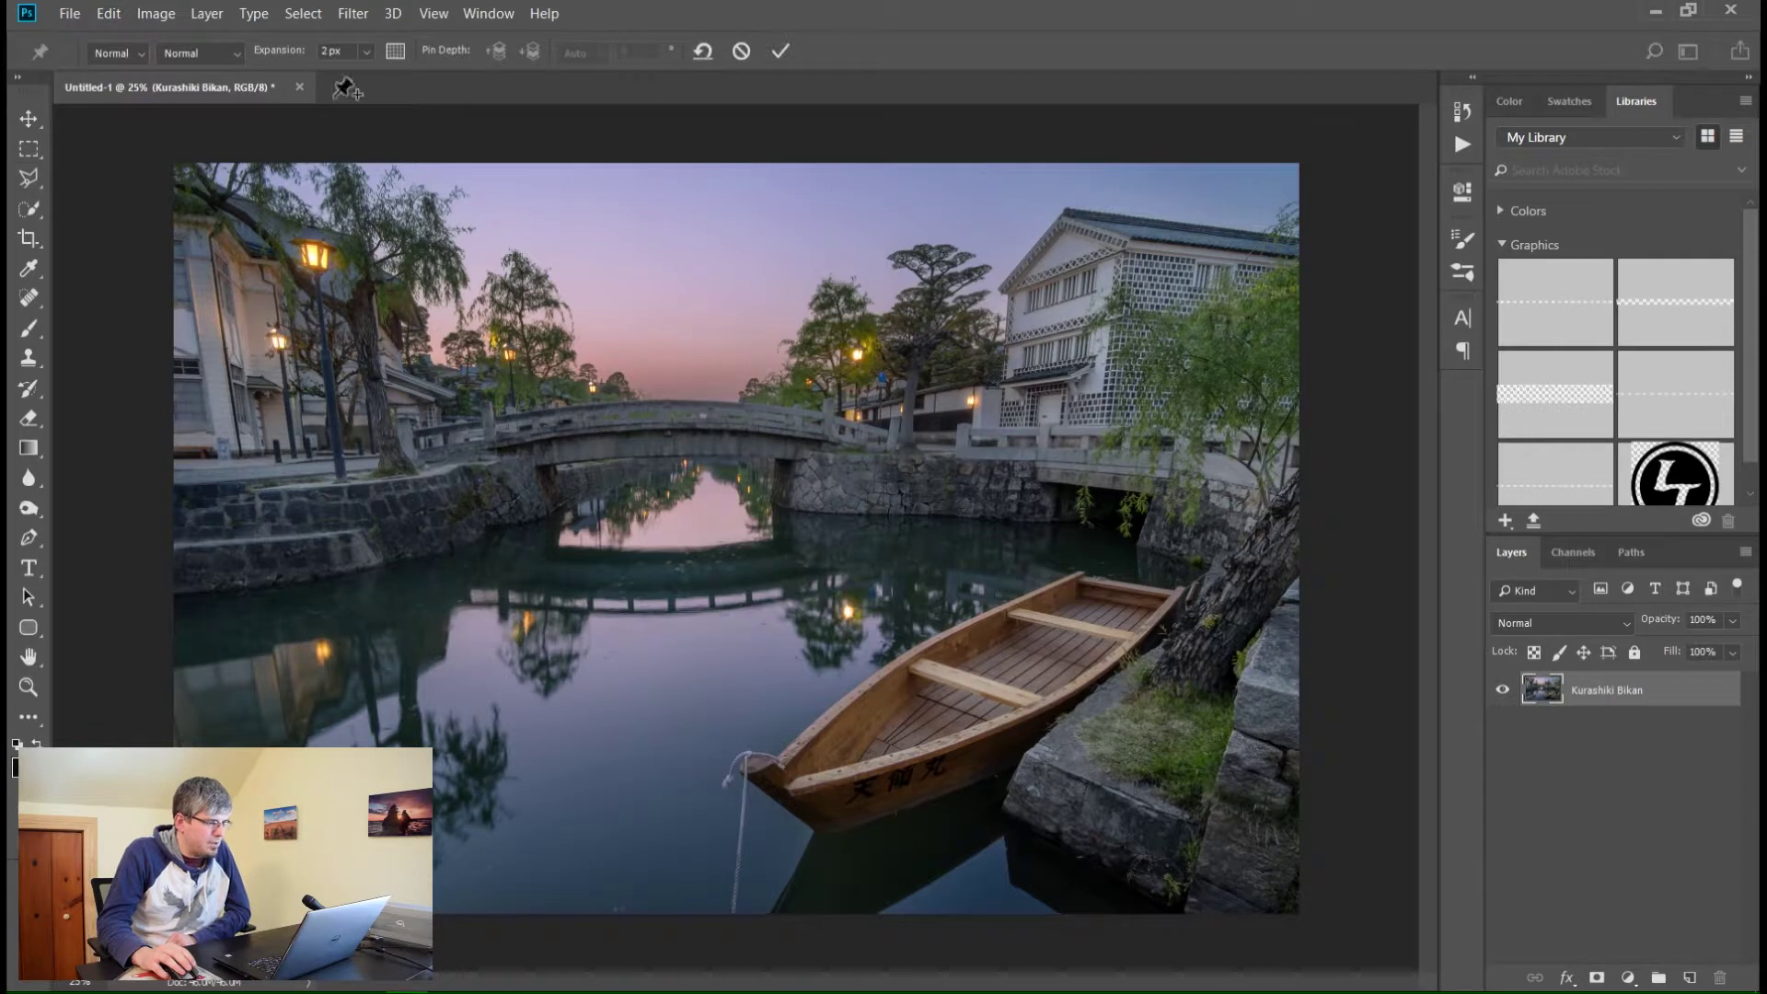
pyautogui.click(395, 51)
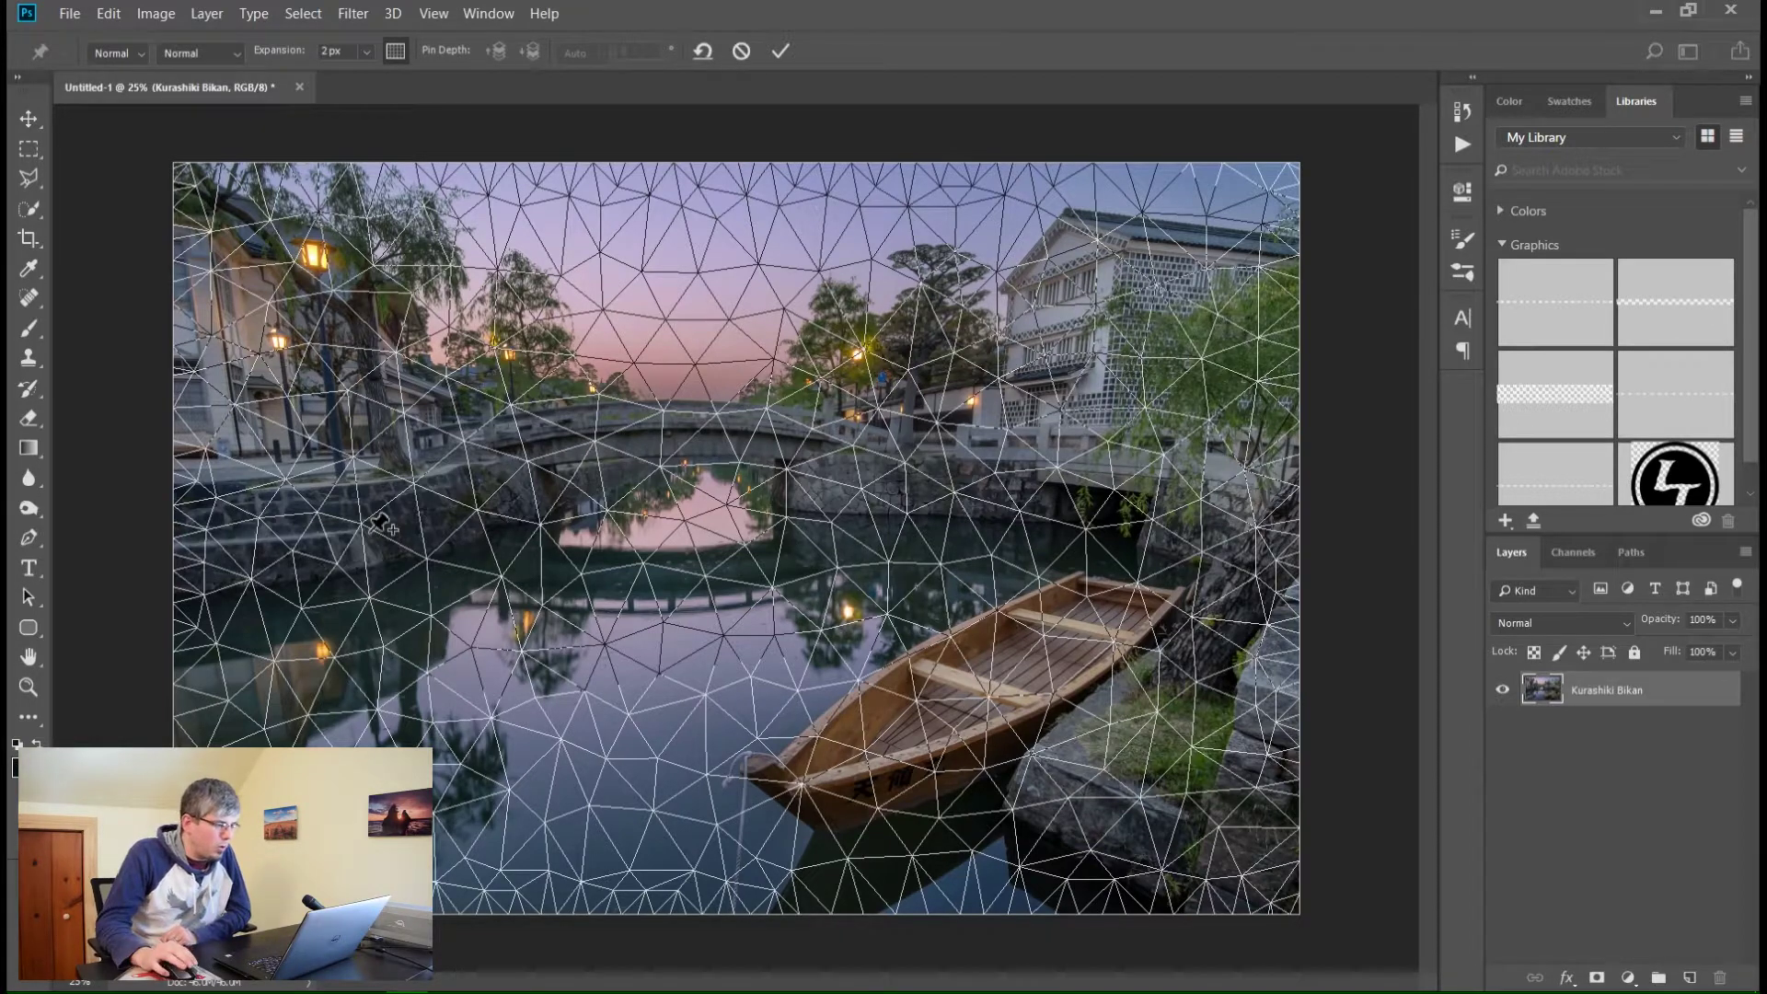
pyautogui.click(394, 51)
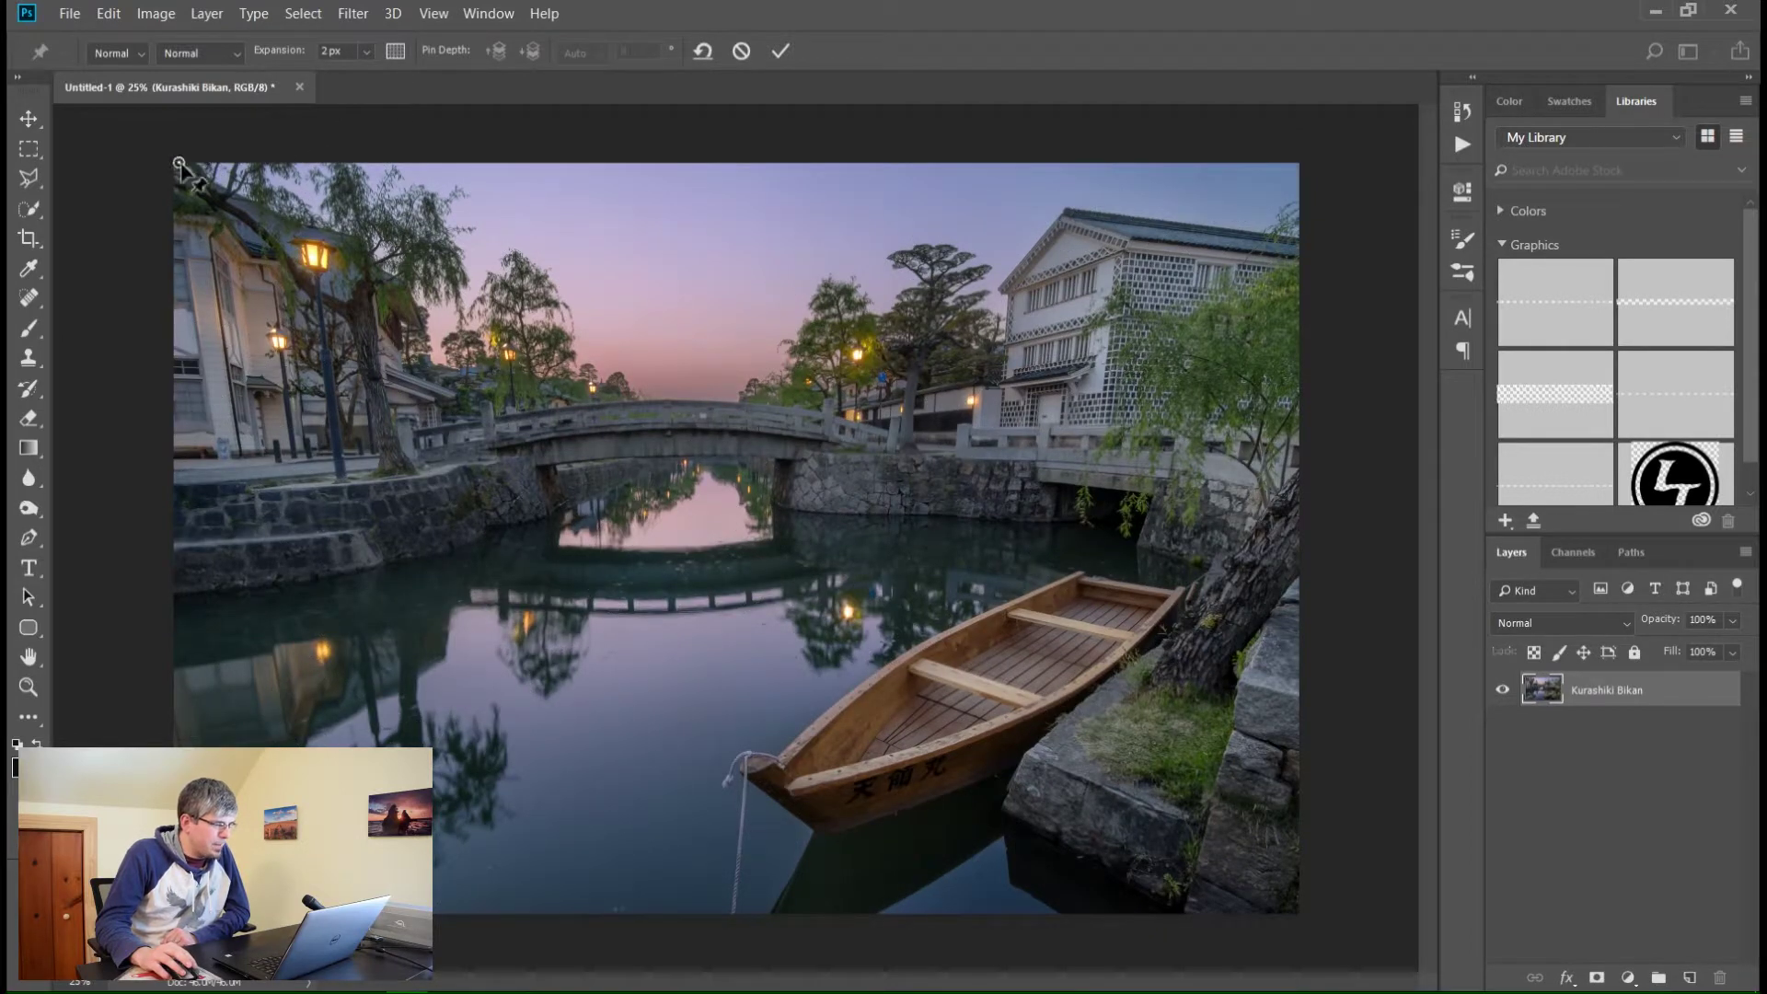
# Pin the top-left, top-right and bottom-right corners plus the bottom edge near the rope.
pyautogui.click(179, 163)
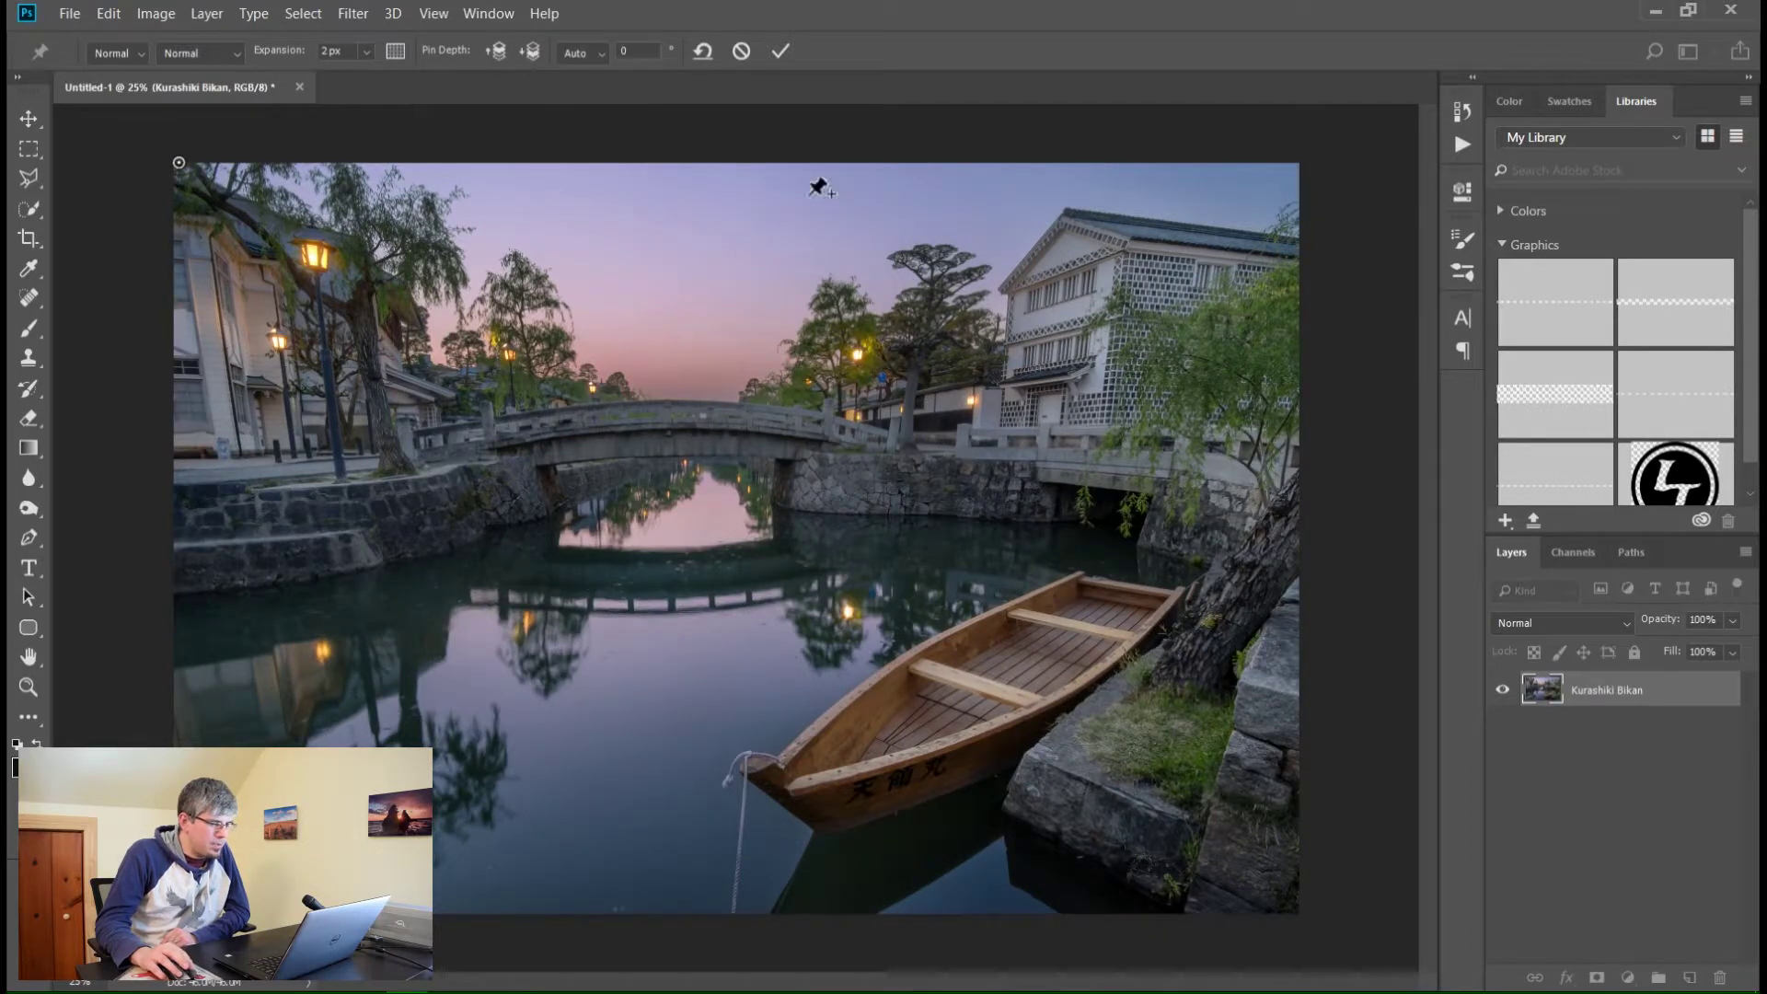
pyautogui.click(1297, 164)
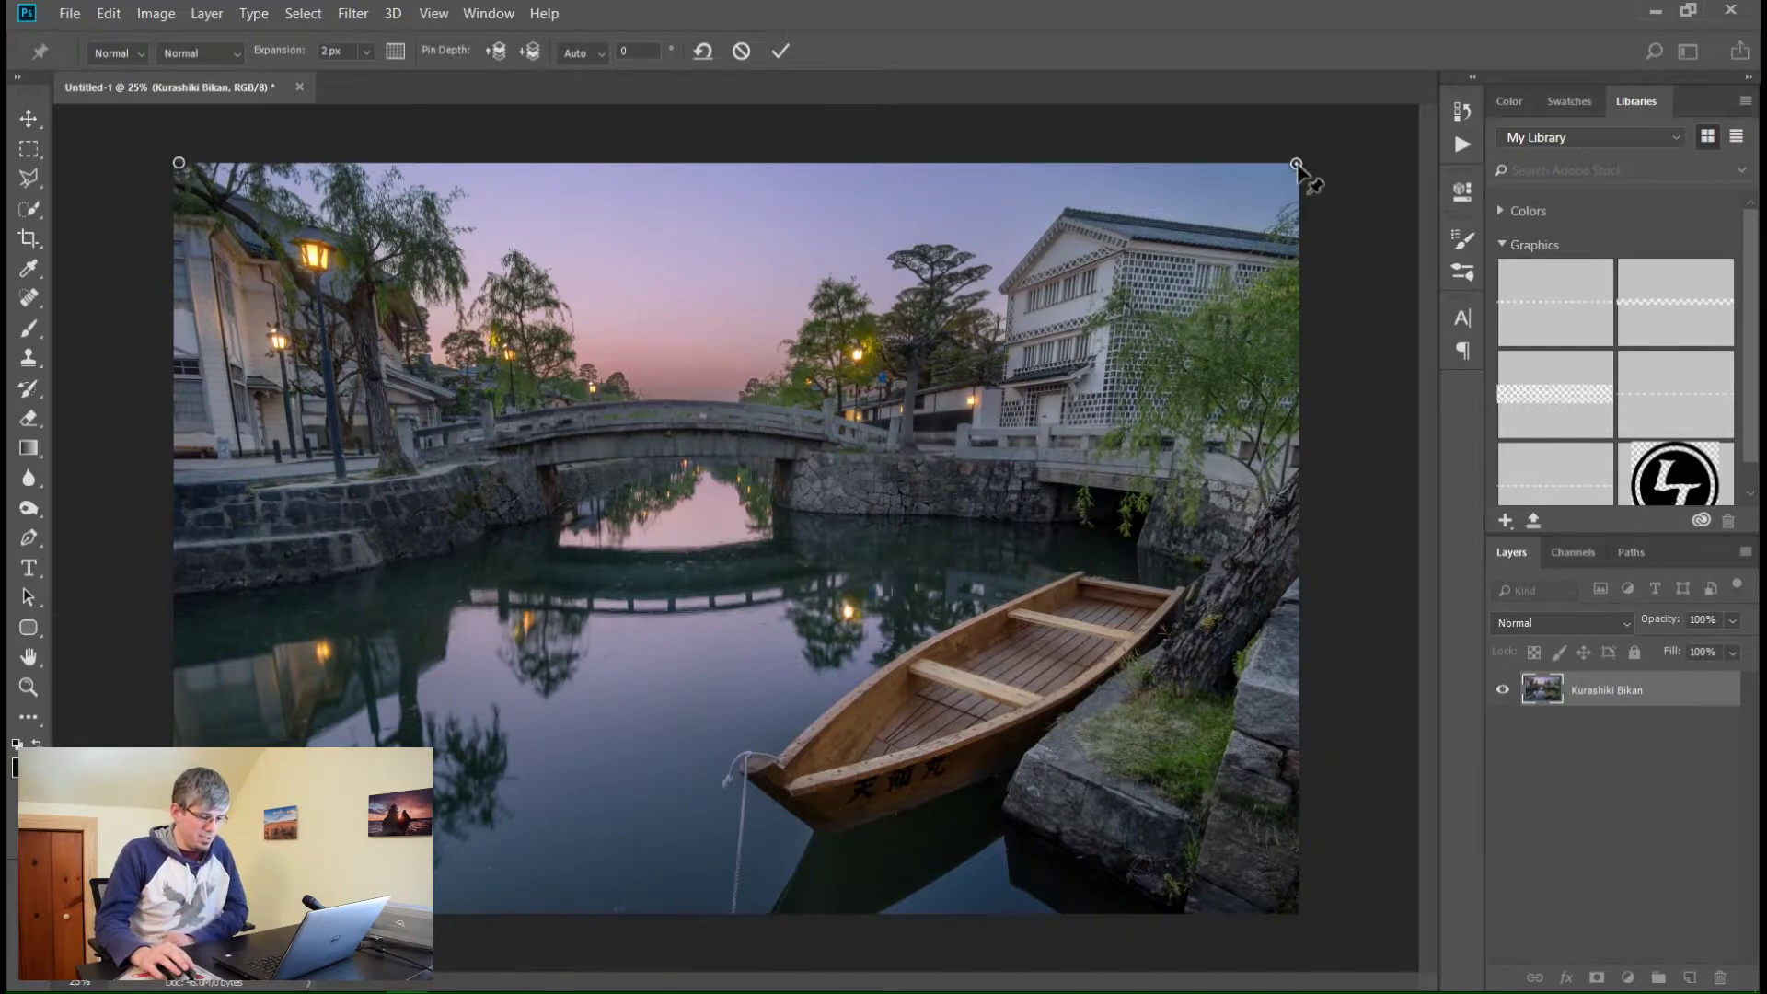
pyautogui.click(1289, 901)
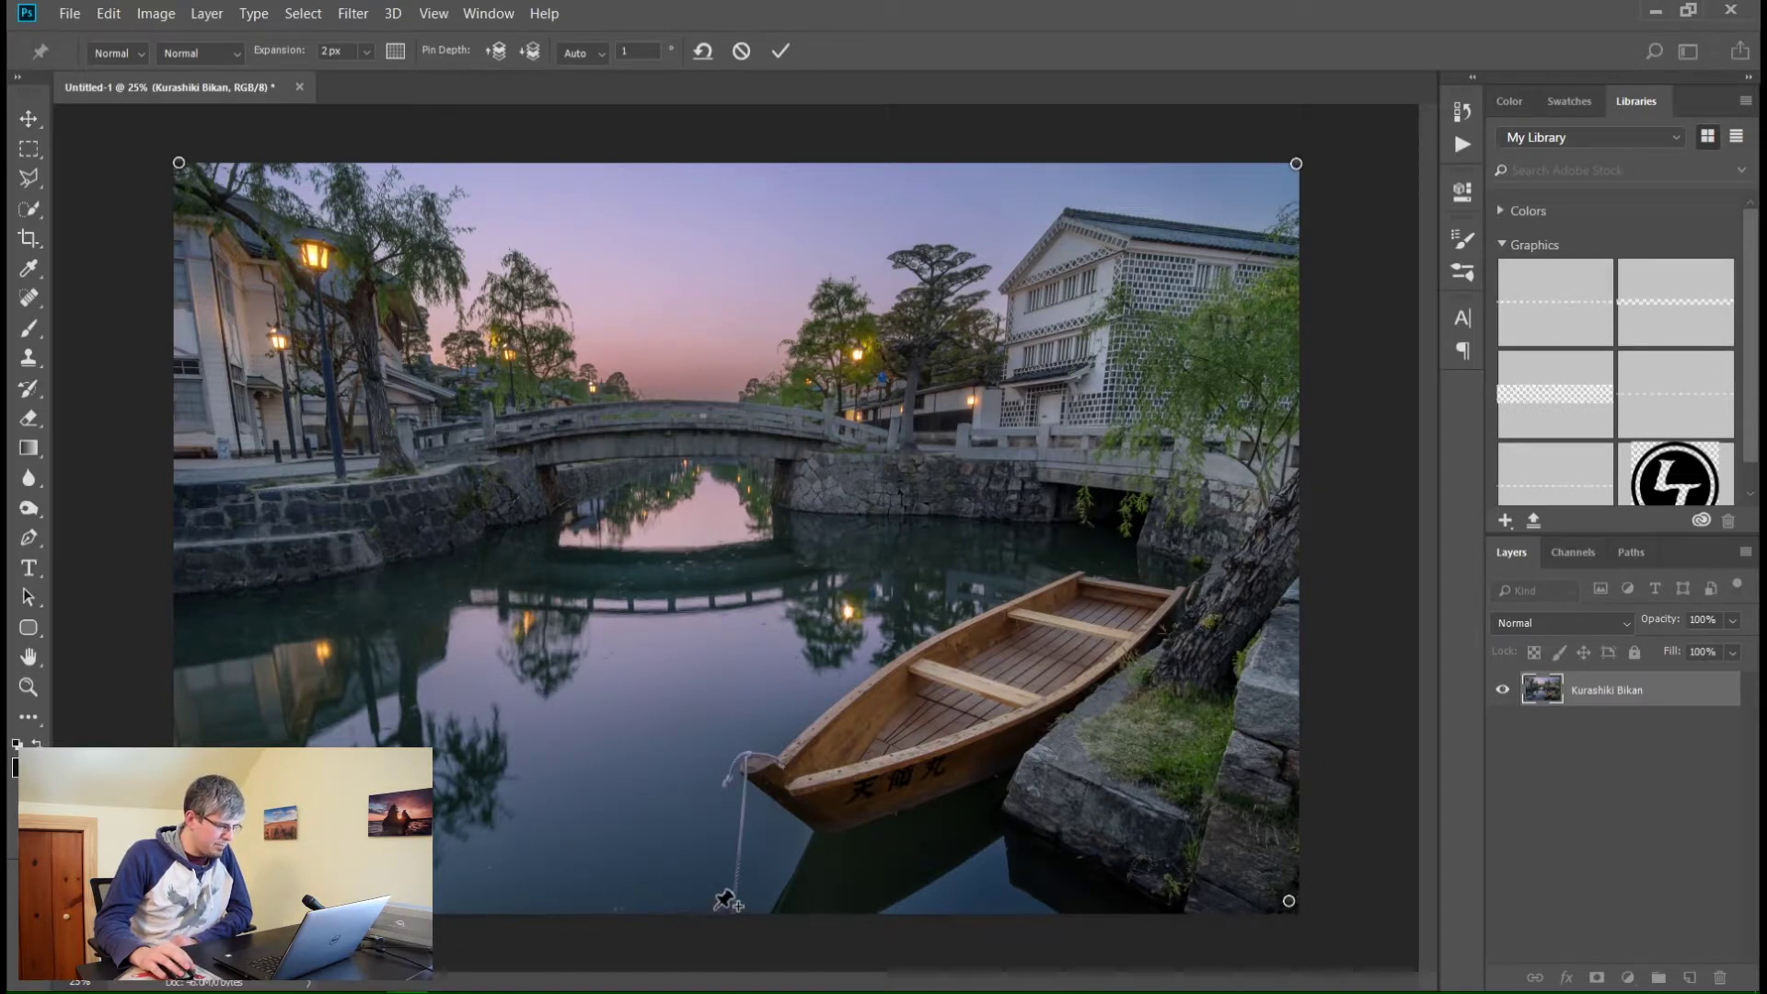
pyautogui.click(718, 907)
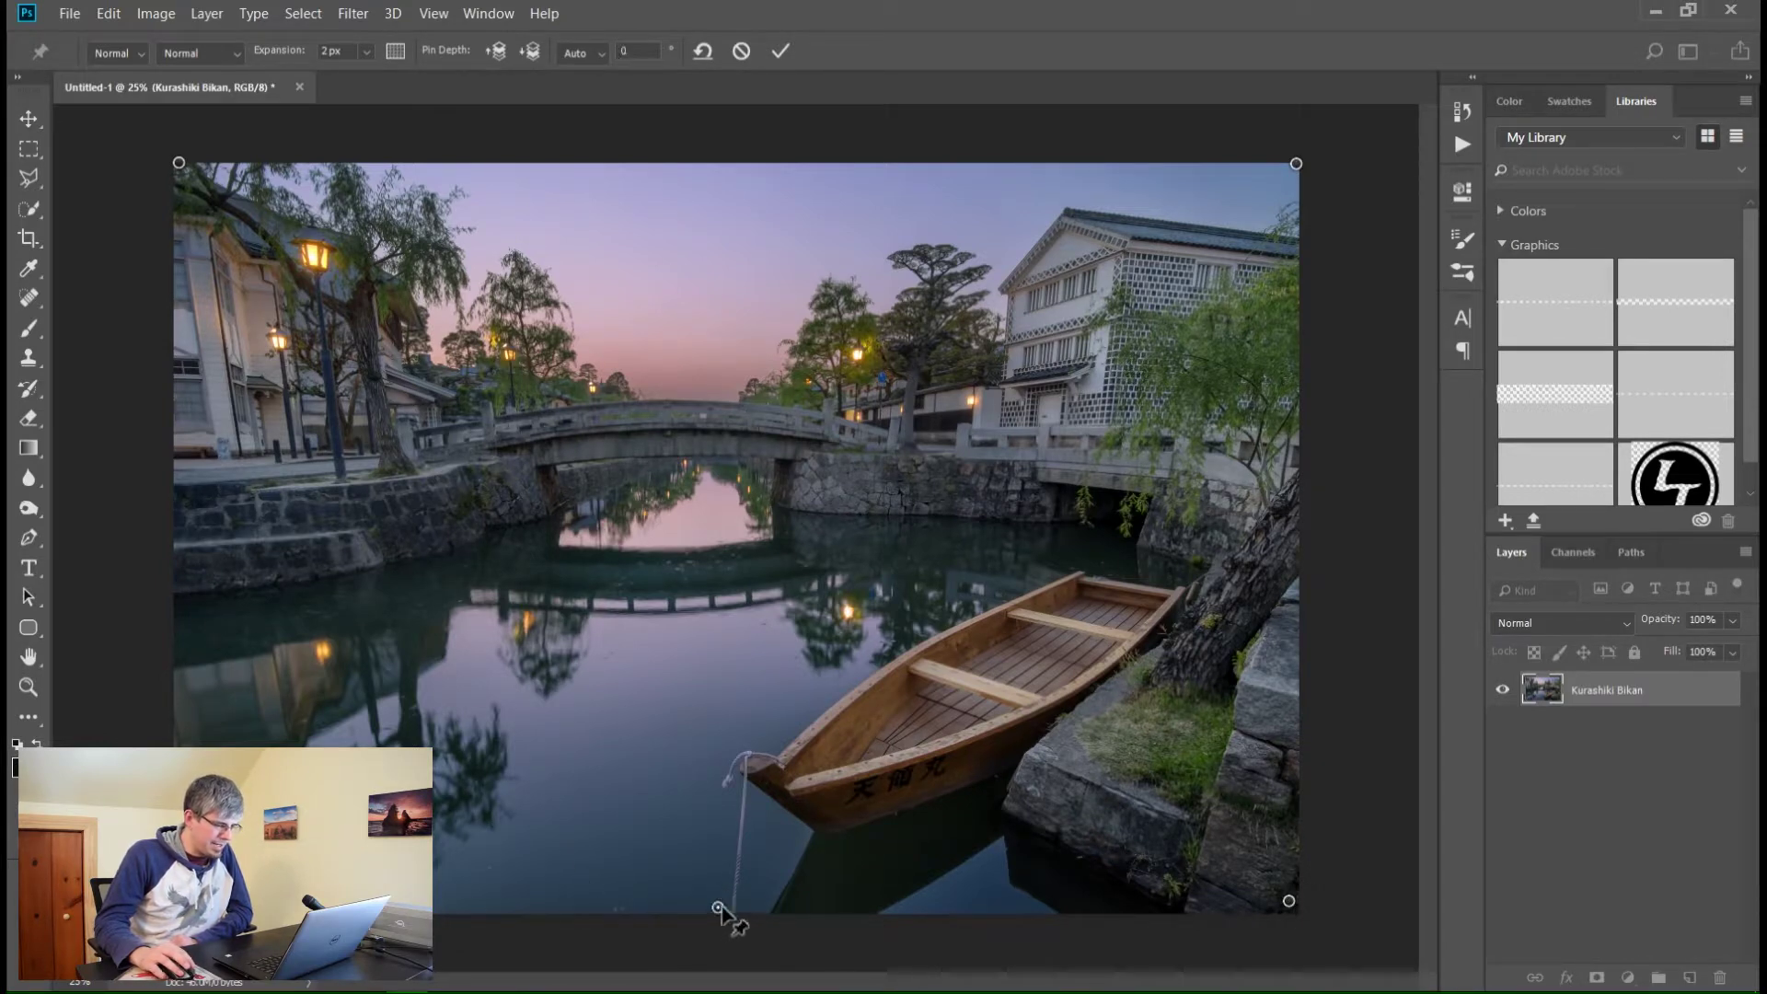
# Pin the boat's bow, bottom, far bow and stern, and the rock beside it.
pyautogui.click(743, 766)
pyautogui.click(825, 827)
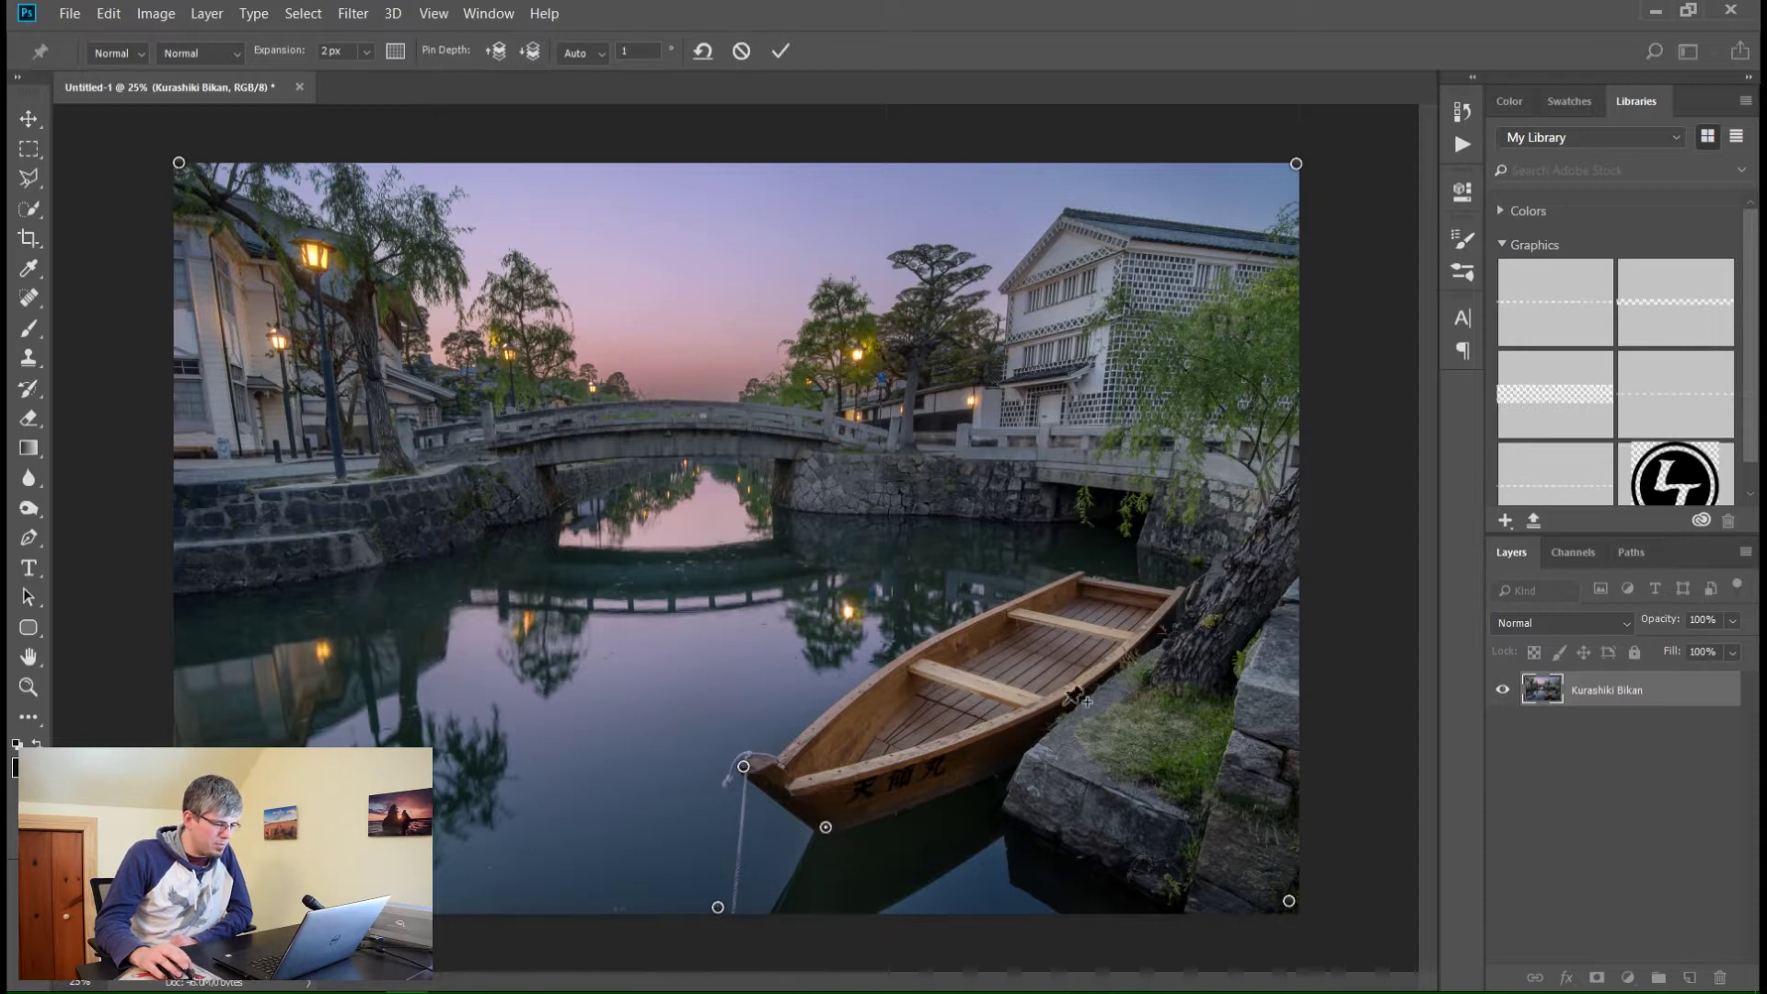
pyautogui.click(1079, 570)
pyautogui.click(1174, 589)
pyautogui.click(1249, 684)
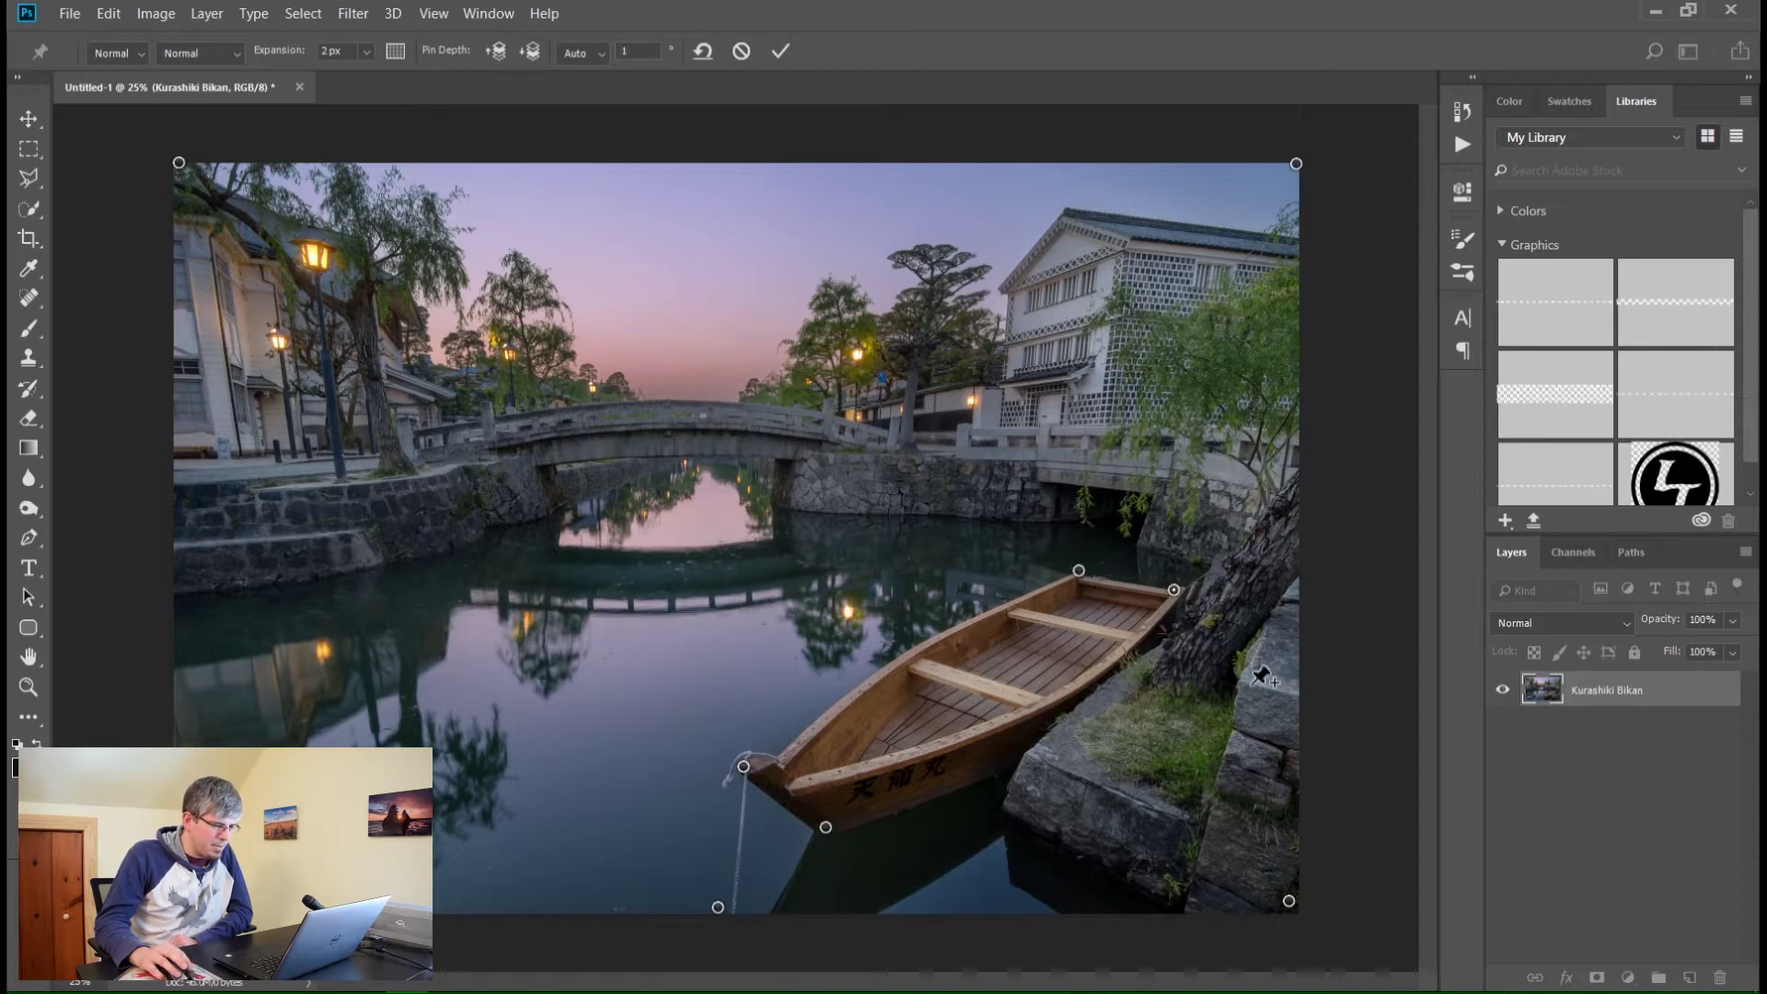
# Pin the white storehouse's roof, base and corners, and the left tree.
pyautogui.click(1073, 213)
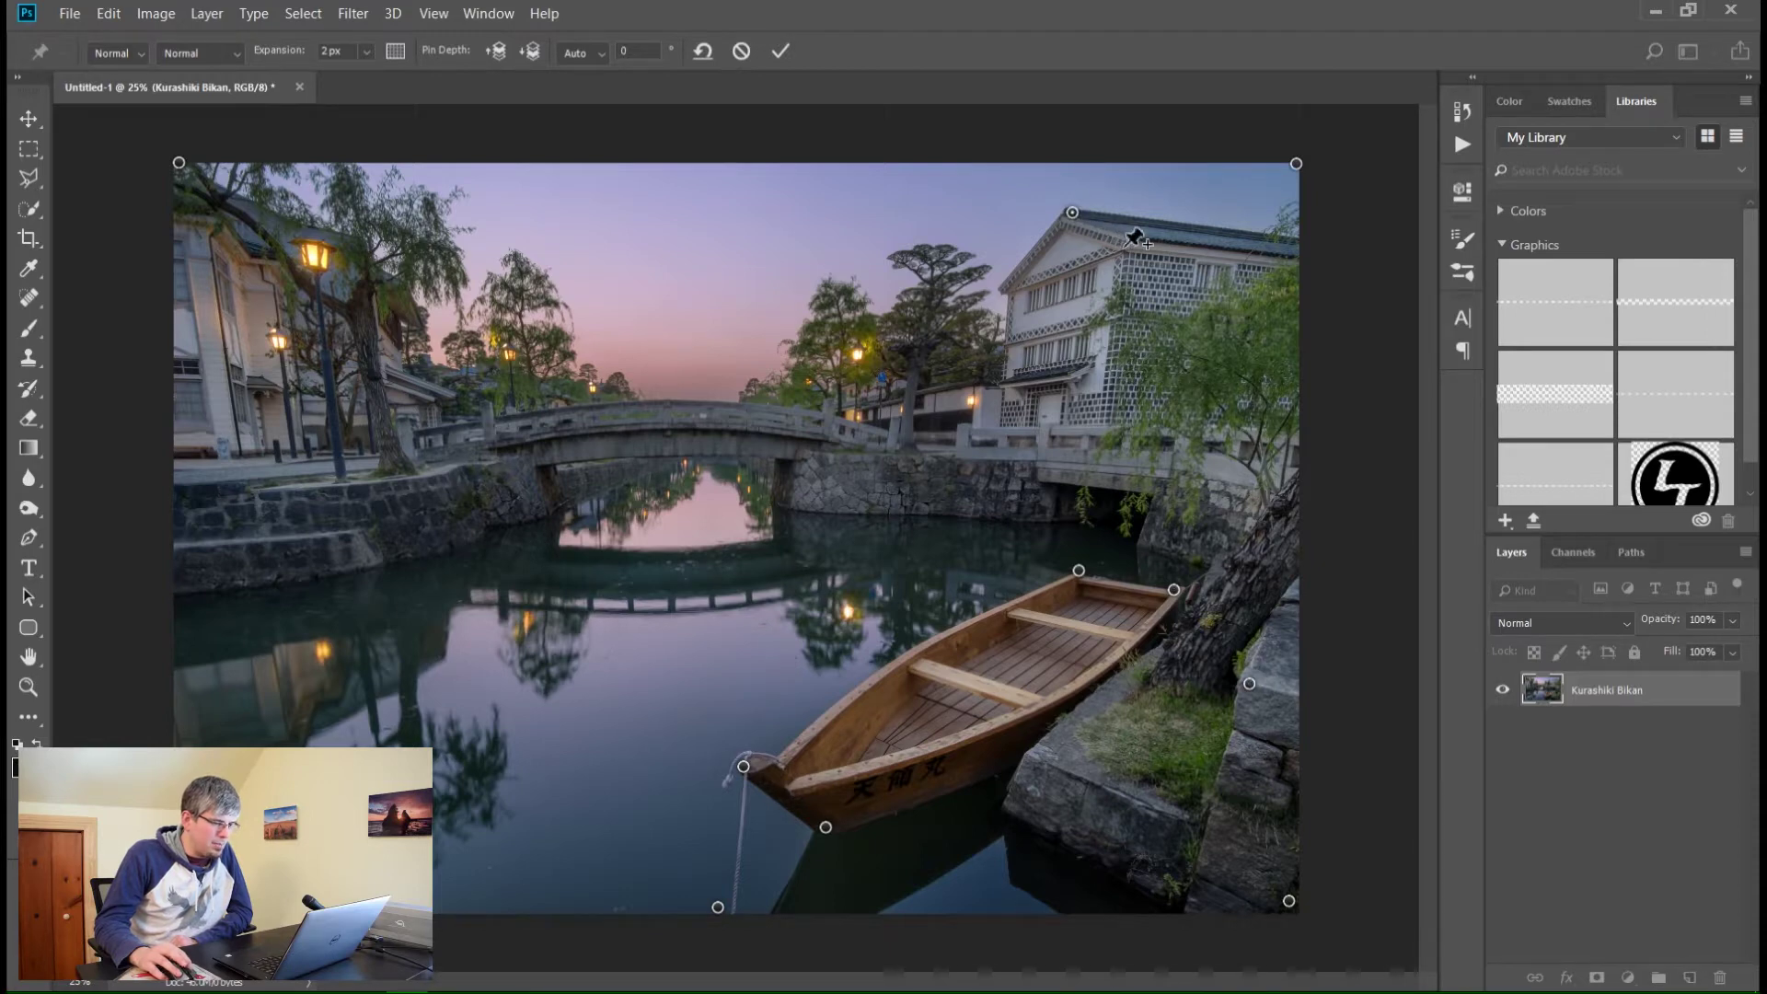
pyautogui.click(1123, 245)
pyautogui.click(1117, 413)
pyautogui.click(991, 424)
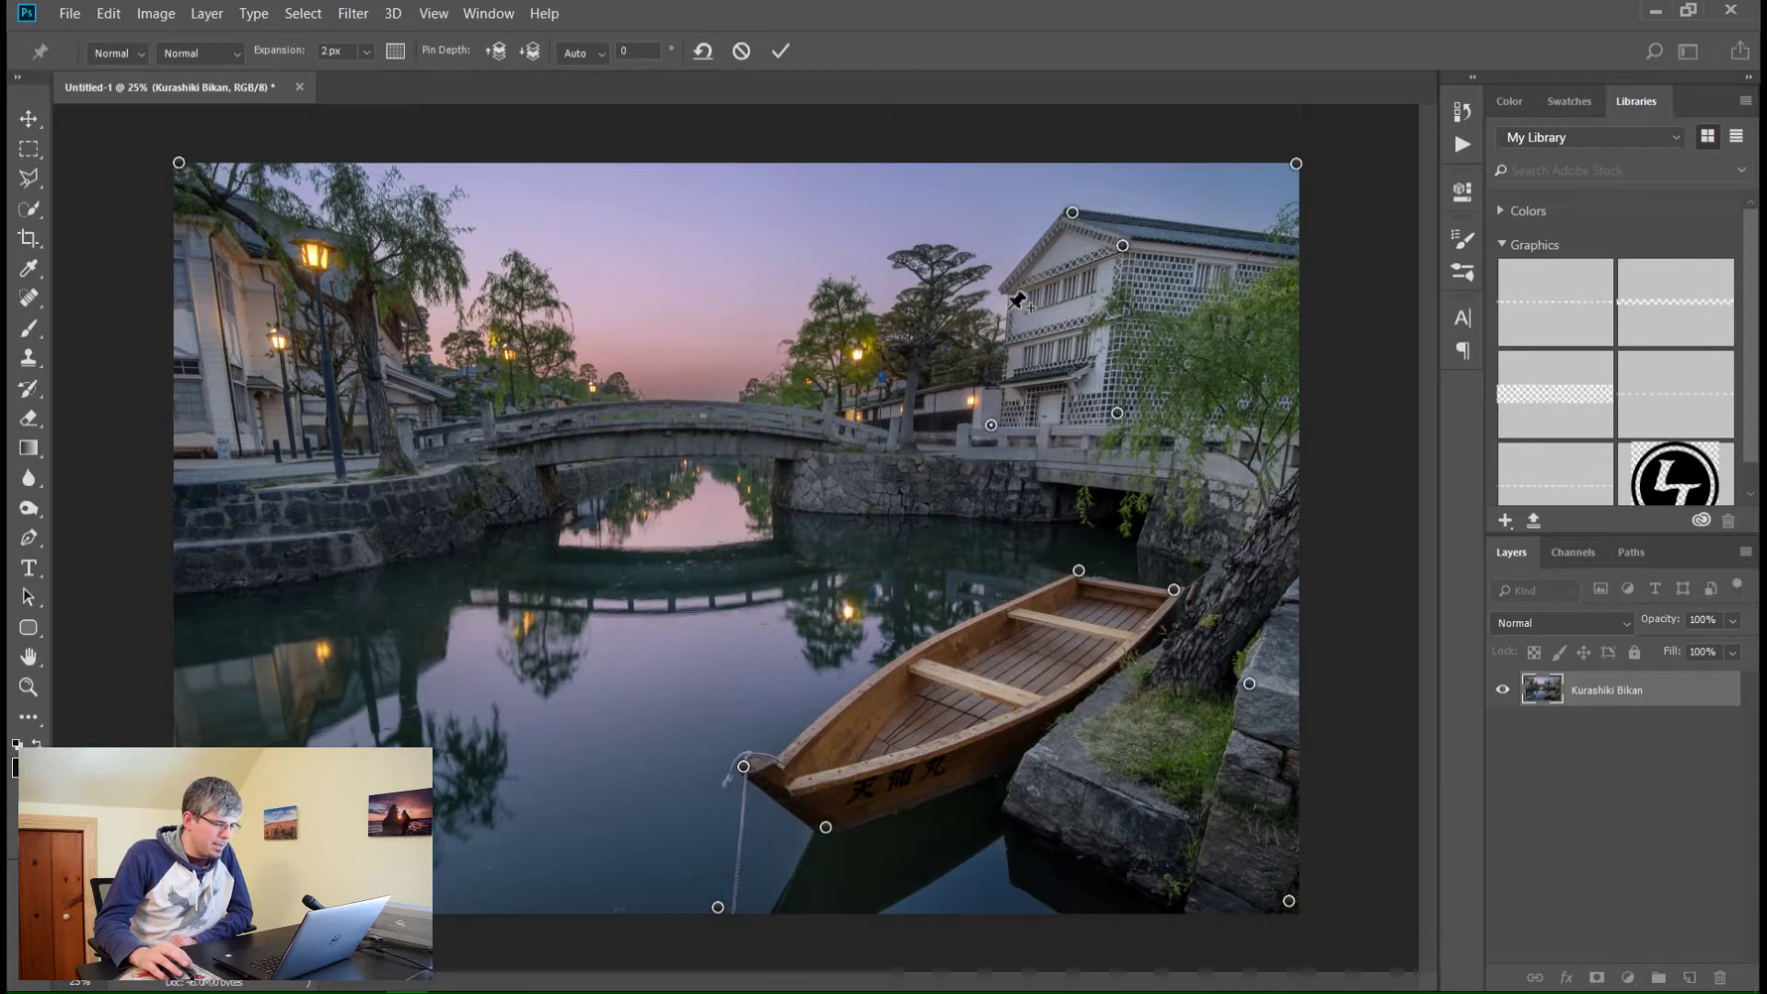
pyautogui.click(1008, 289)
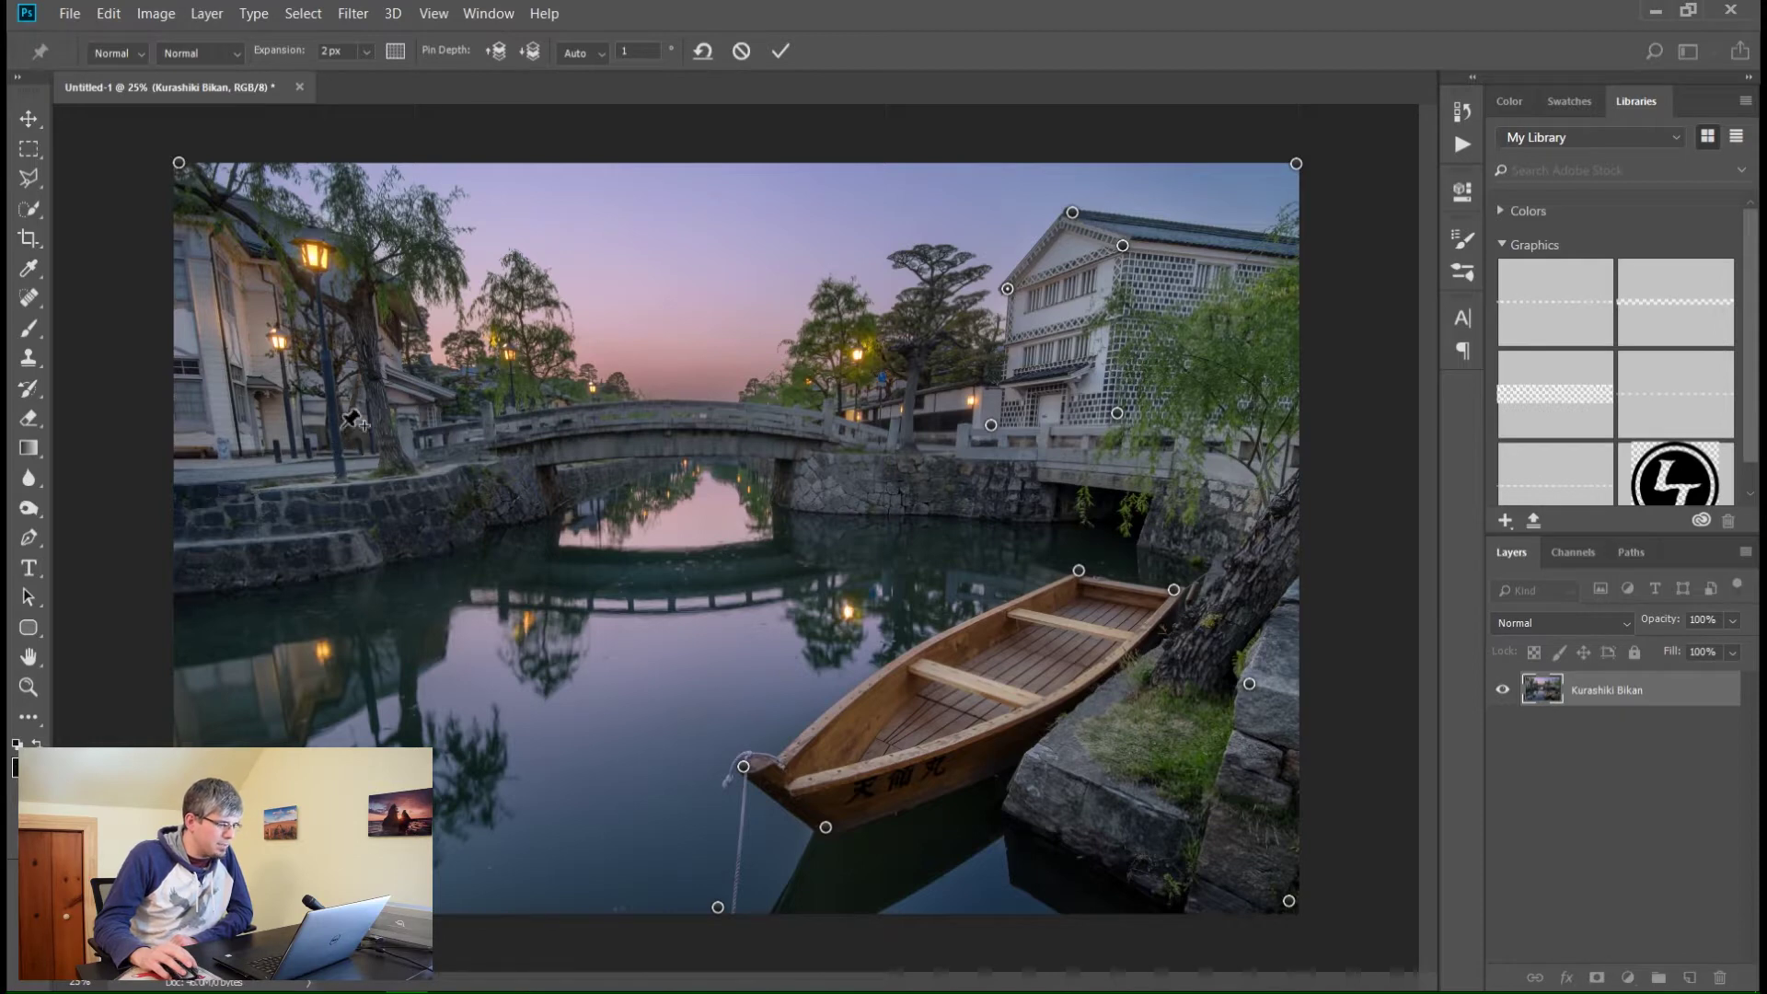
pyautogui.click(312, 213)
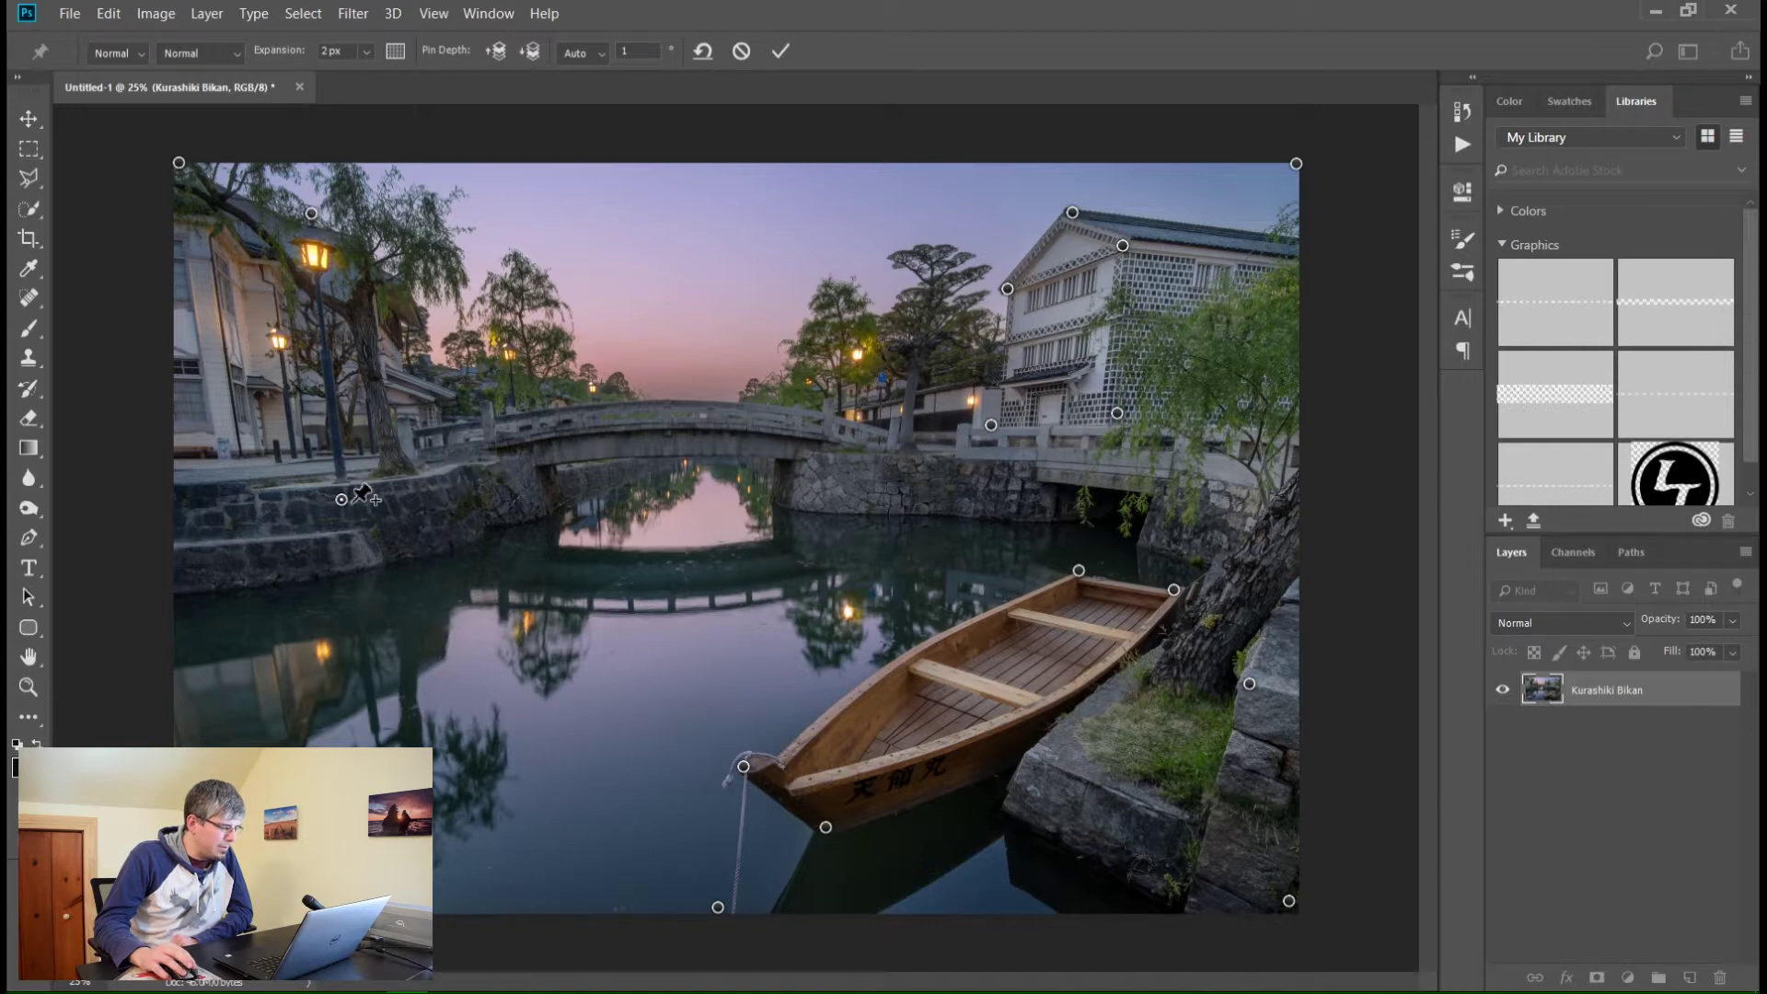
# Drag the left canal-wall pin leftward so the lamp post and left-bank buildings stand upright.
pyautogui.moveTo(341, 499); pyautogui.dragTo(335, 501)
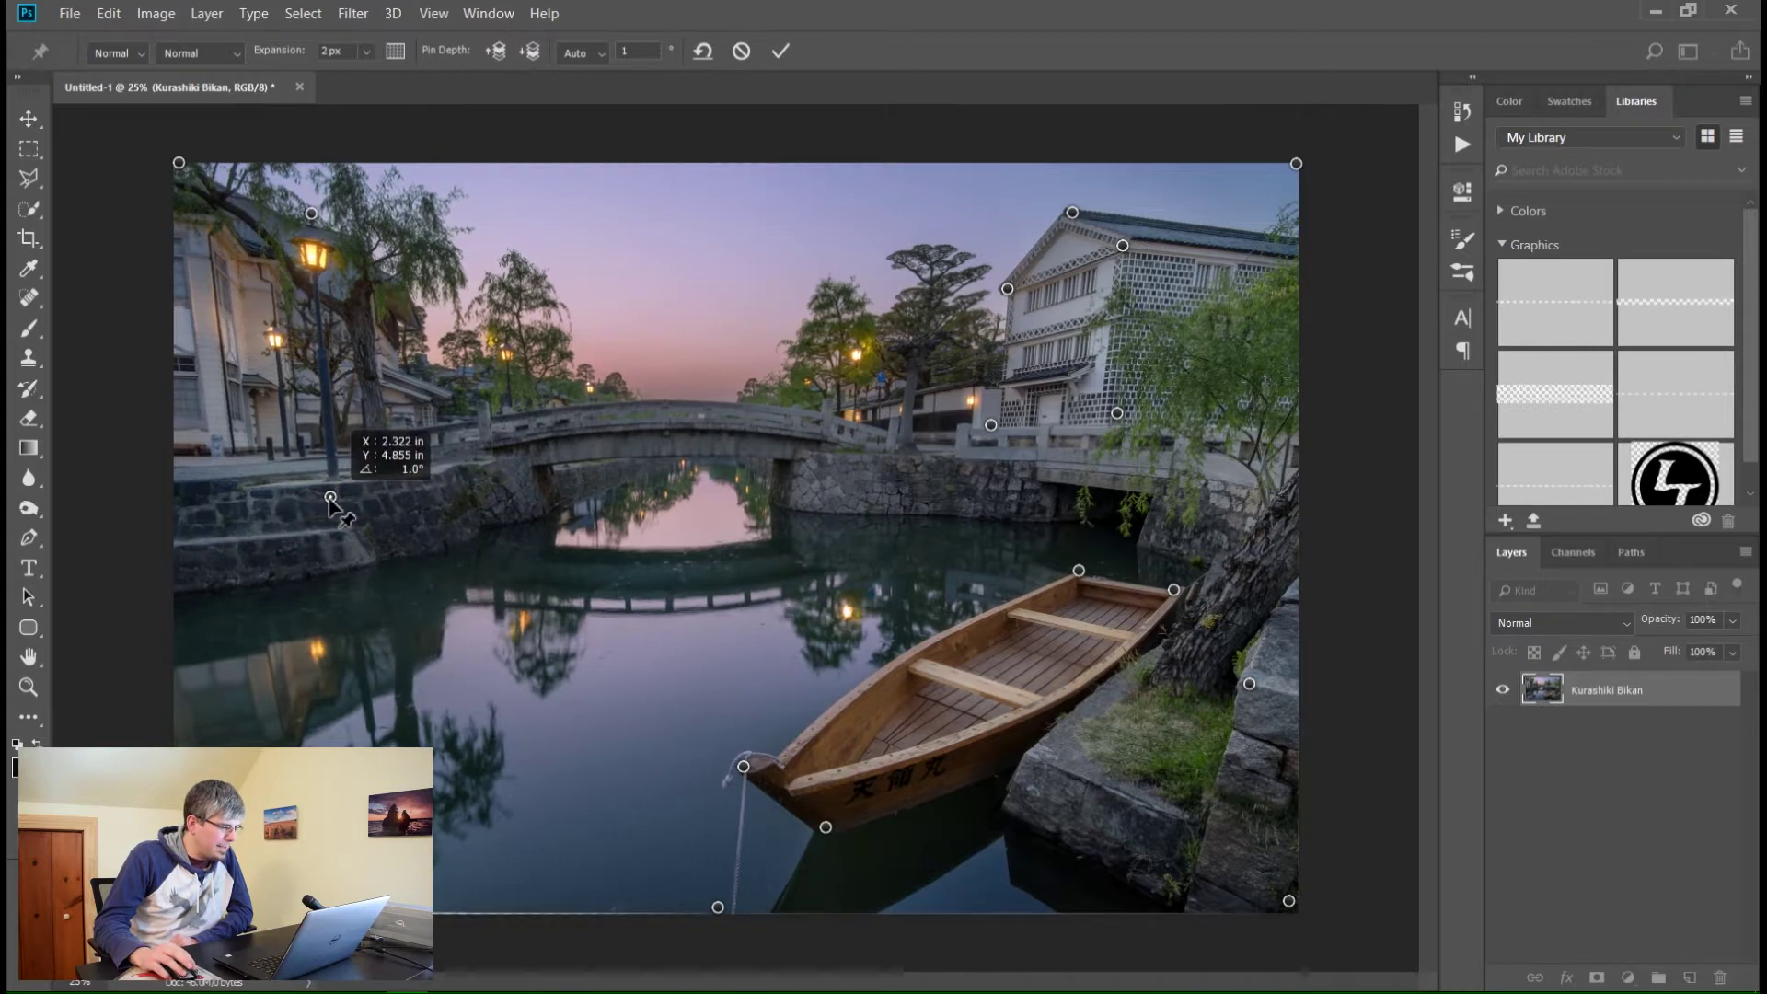
pyautogui.moveTo(330, 498); pyautogui.dragTo(318, 500)
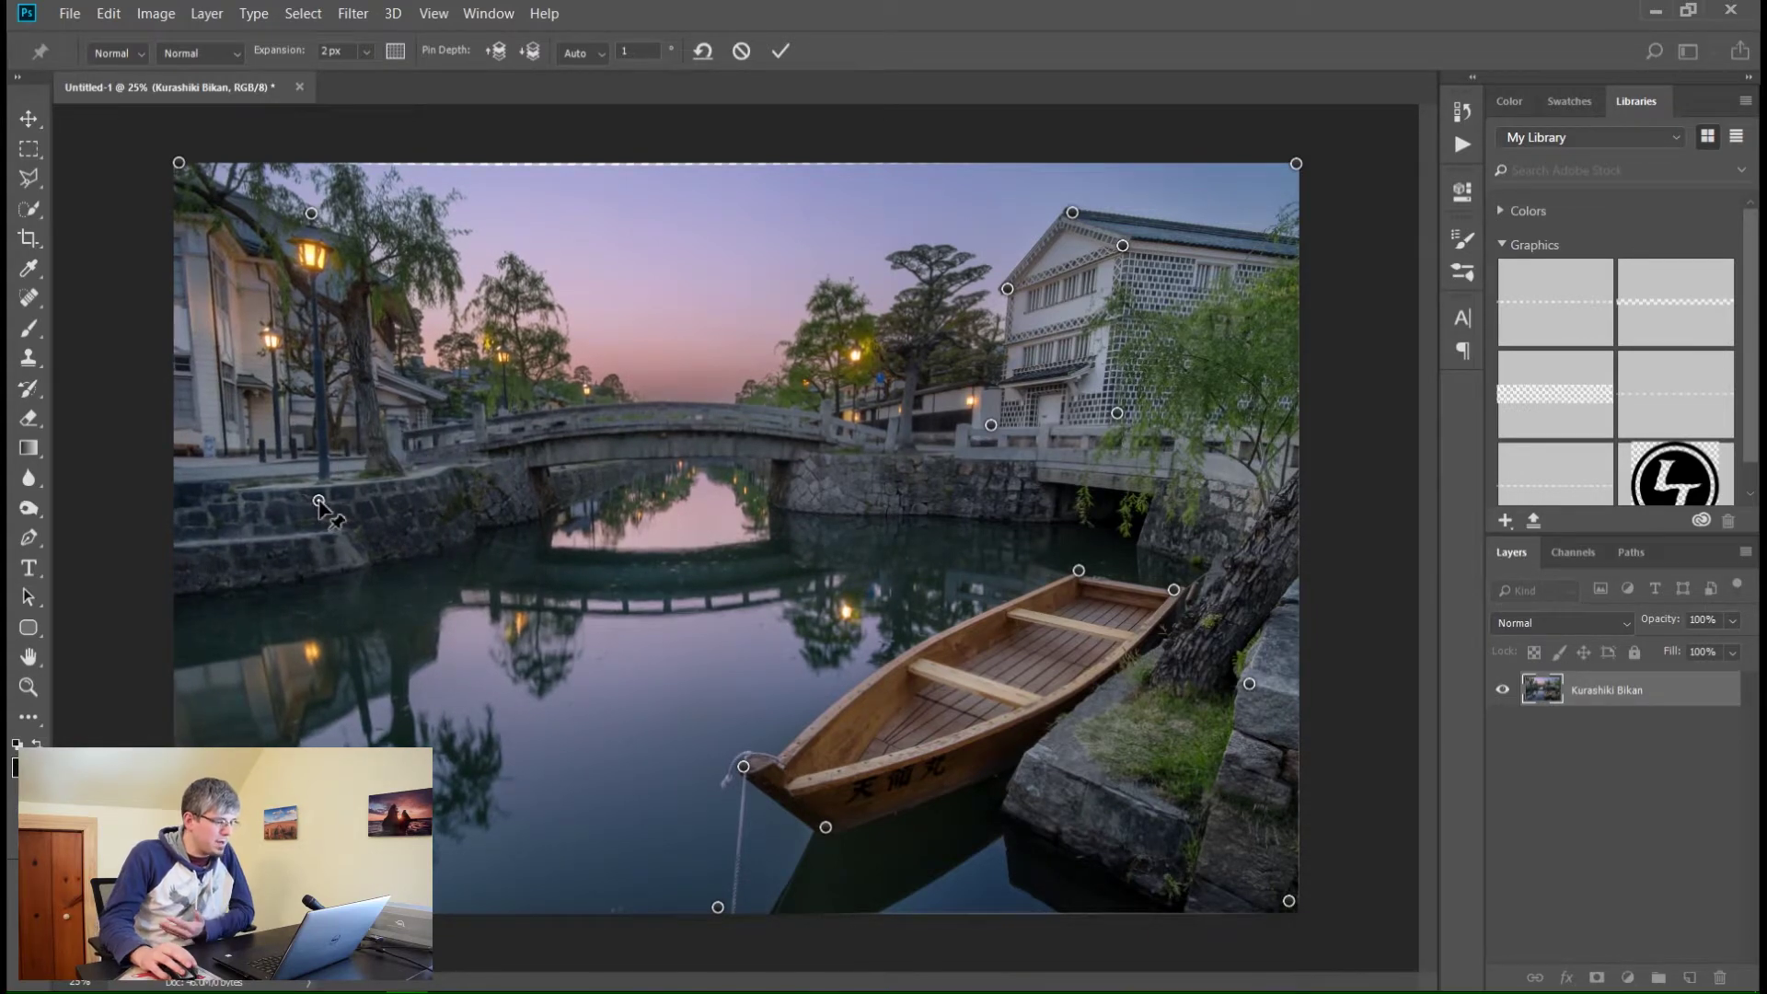